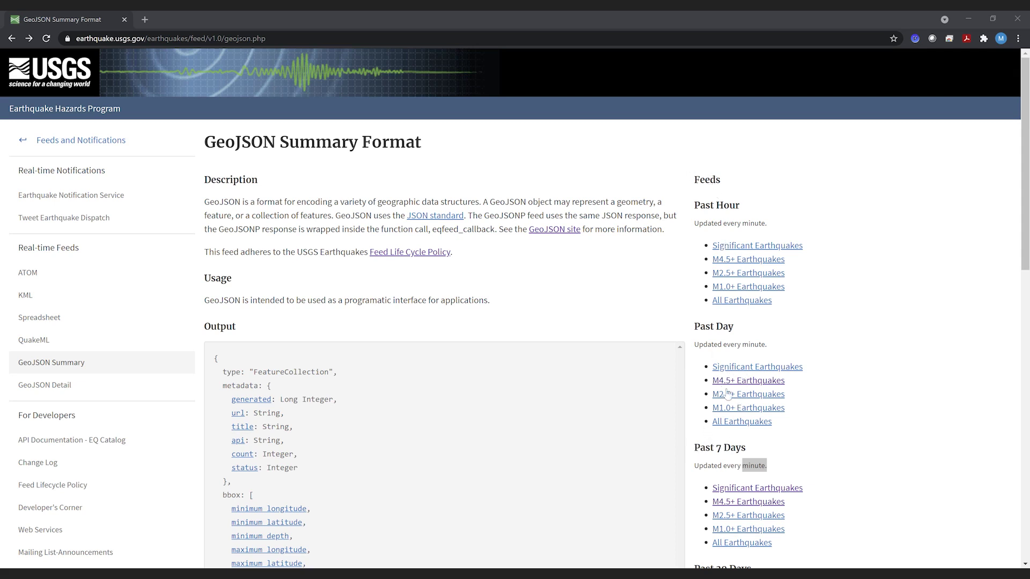
Open the USGS M4.5+ past-7-days earthquake feed, 4.5_week.geojson, in Chrome
{"action": "left_click", "coordinate": [724, 506]}
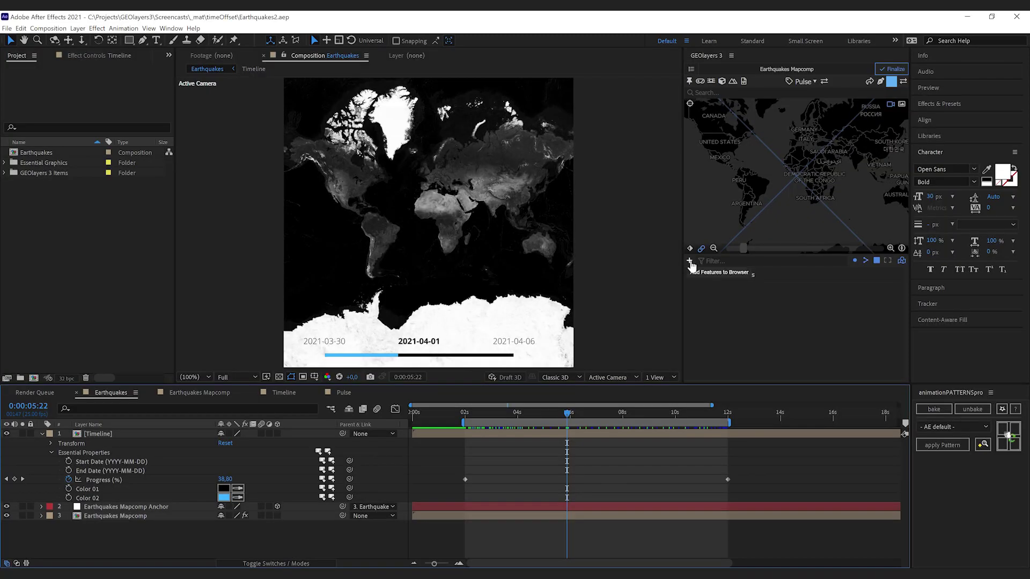
Import the 4.5_week.geojson feed URL into GEOlayers 3 with Import File
{"action": "left_click", "coordinate": [690, 261]}
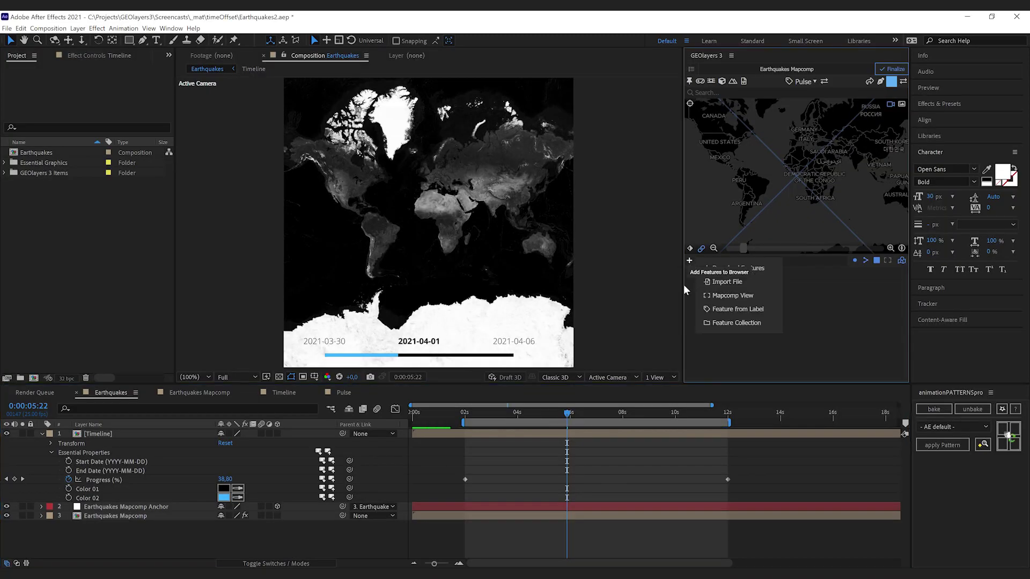
{"action": "left_click", "coordinate": [732, 282]}
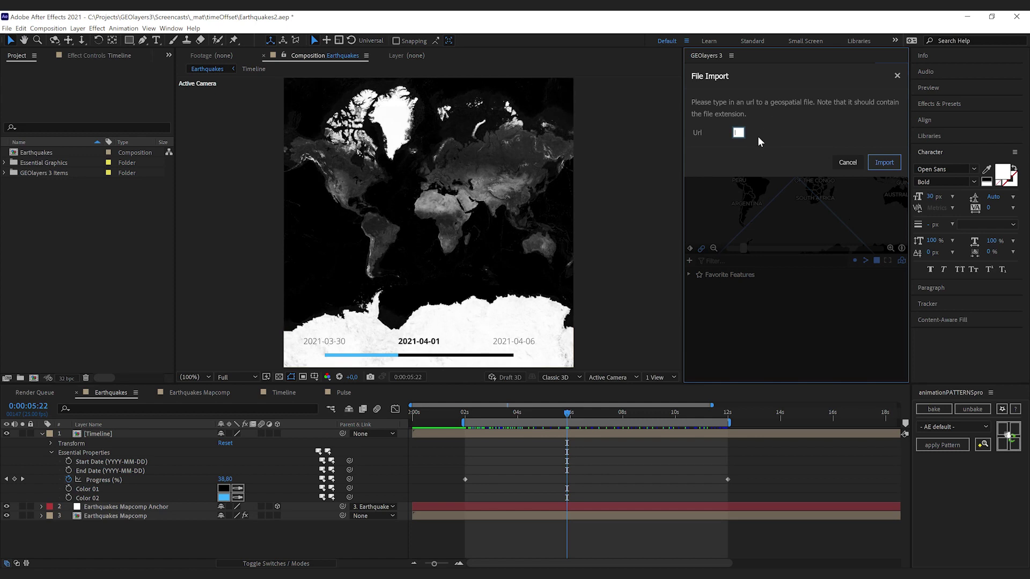
{"action": "type", "text": "https://earthquake.usgs.gov/earthquakes/feed/v1.0/summary/4.5_week.geojson"}
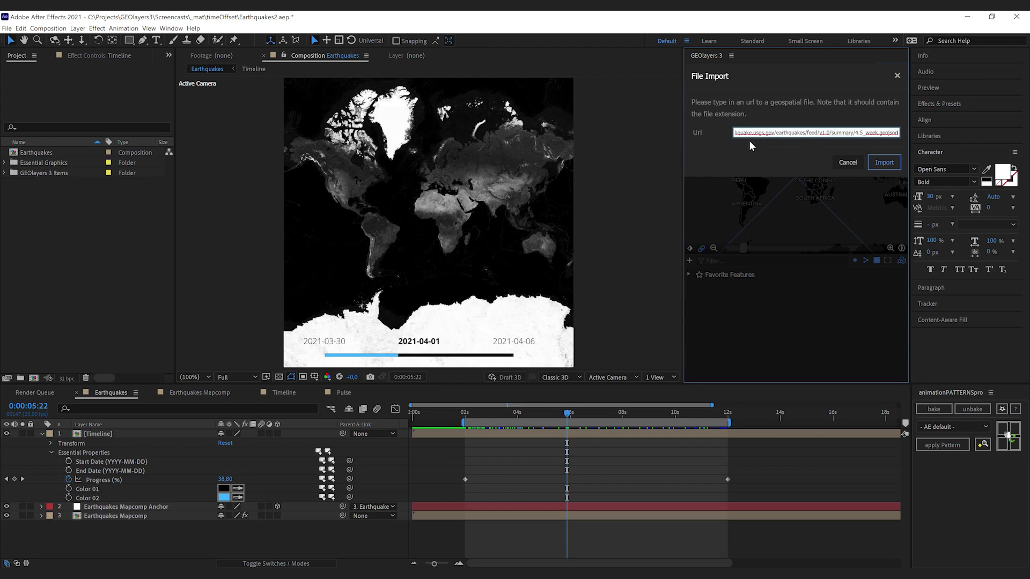
{"action": "key", "text": "Return"}
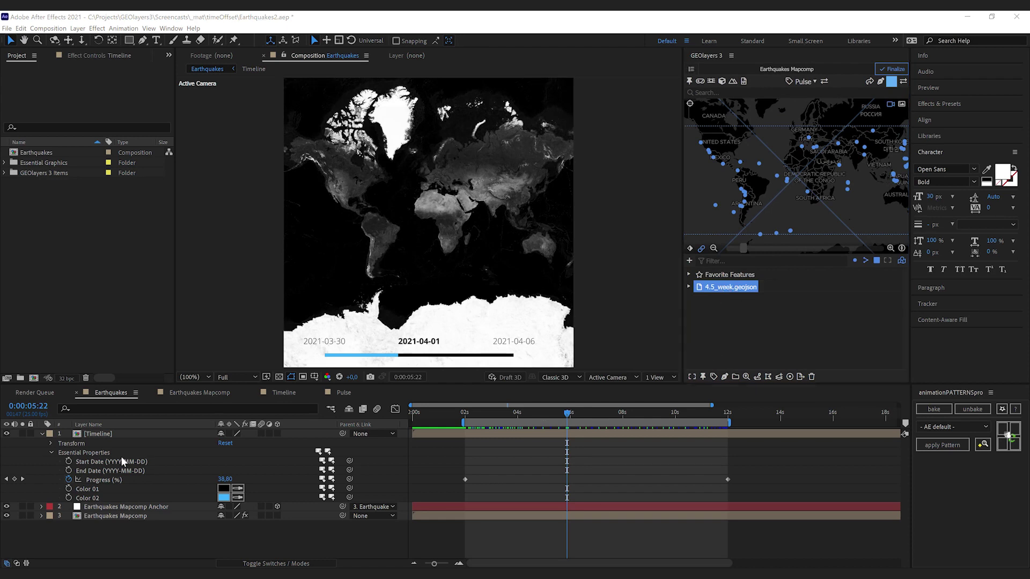
{"action": "left_click", "coordinate": [160, 470]}
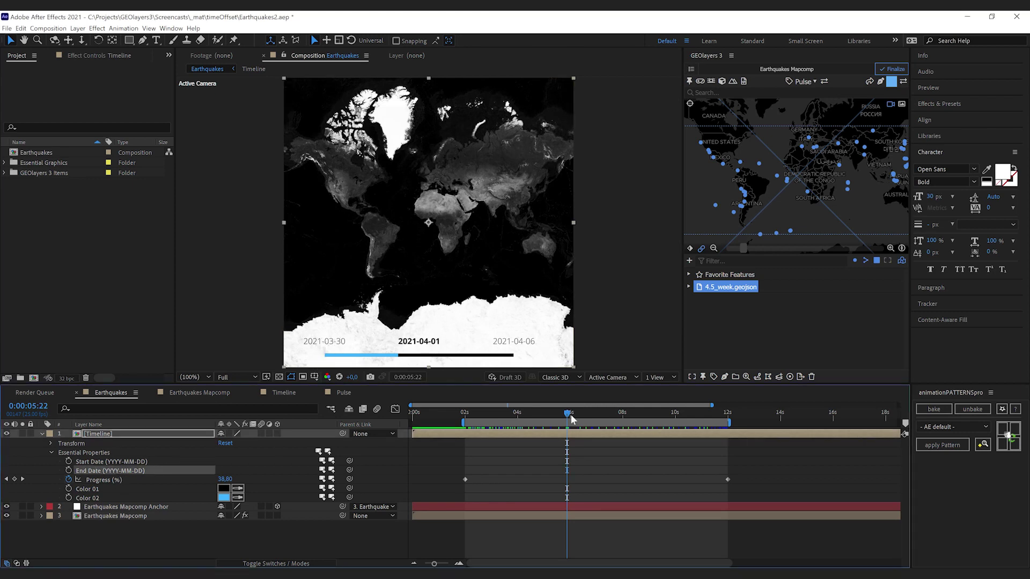
{"action": "key", "text": "Page_Down"}
{"action": "key", "text": "Page_Down"}
{"action": "key", "text": "Page_Down"}
{"action": "left_click_drag", "start_coordinate": [635, 419], "coordinate": [587, 423]}
{"action": "left_click_drag", "start_coordinate": [510, 436], "coordinate": [548, 439]}
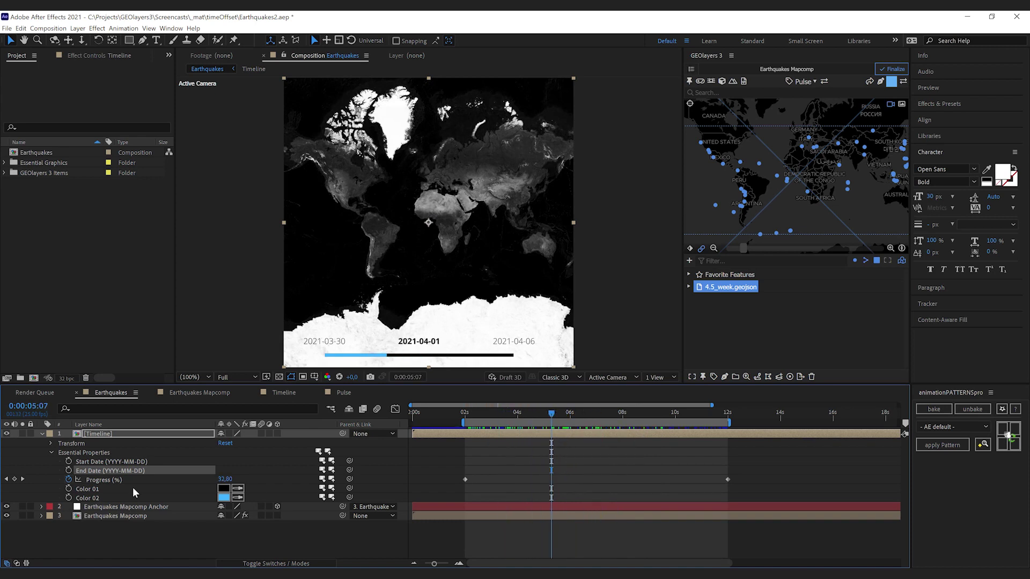
{"action": "right_click", "coordinate": [136, 471]}
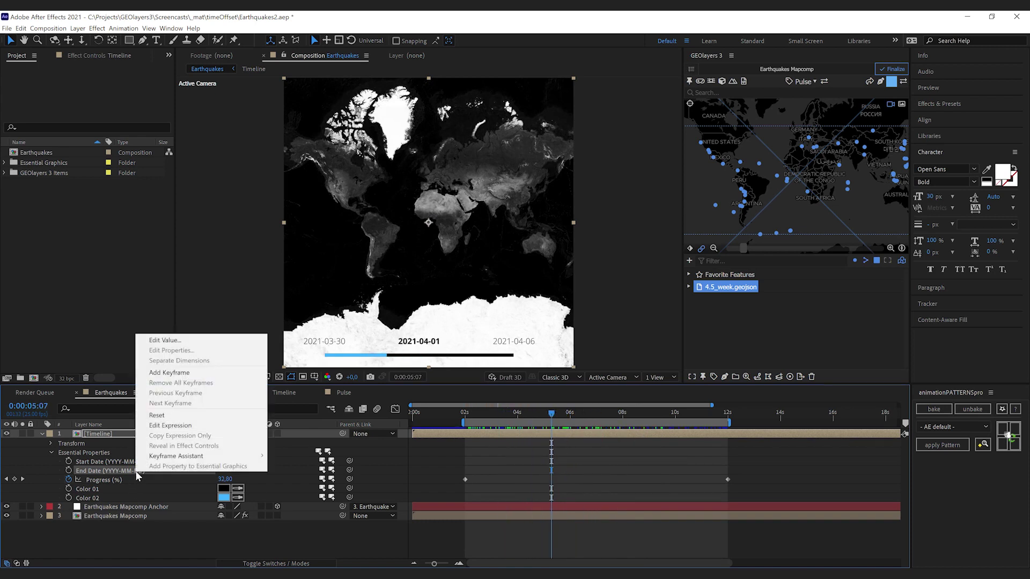
{"action": "left_click", "coordinate": [183, 342]}
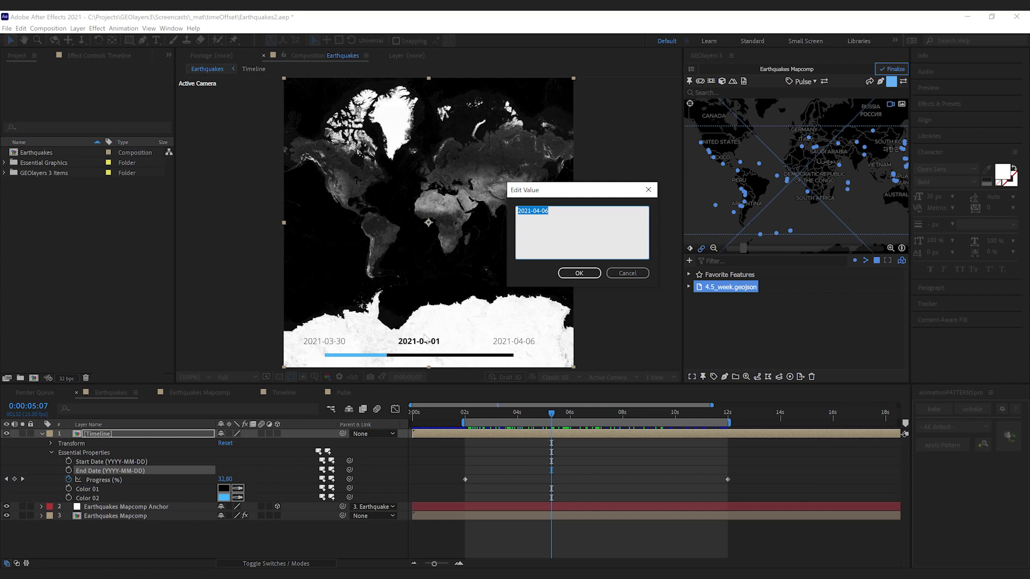
{"action": "left_click", "coordinate": [623, 274]}
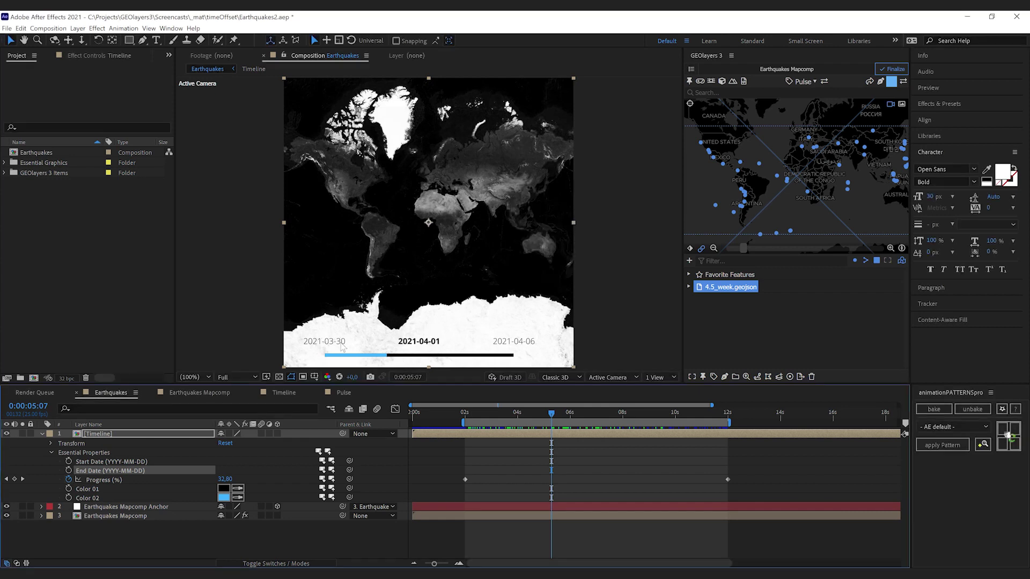
Create a data-driven Stroke / Point Width style from the quakes' mag property
{"action": "left_click", "coordinate": [747, 377]}
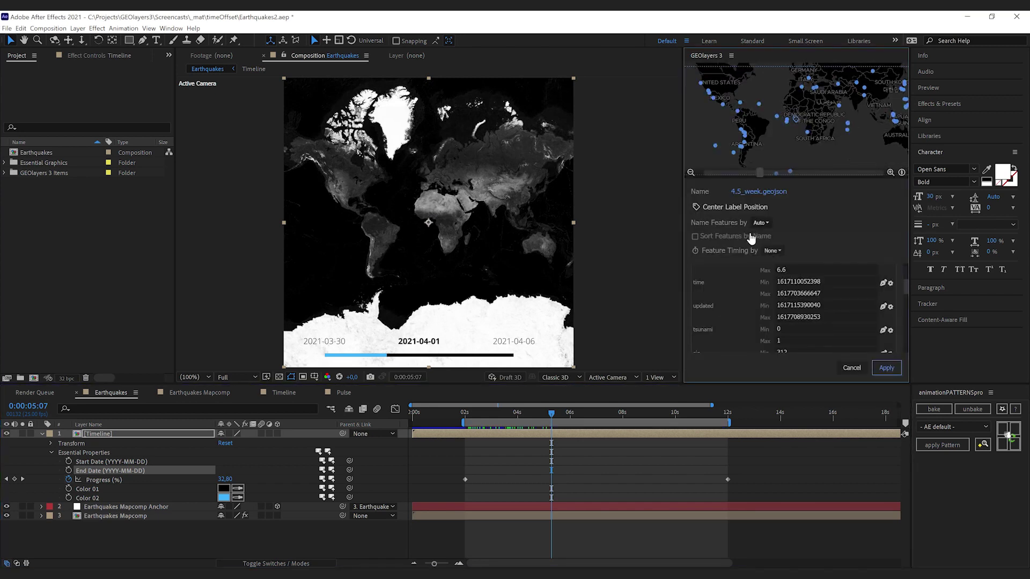
{"action": "scroll", "coordinate": [908, 270], "scroll_direction": "up", "scroll_amount": 2}
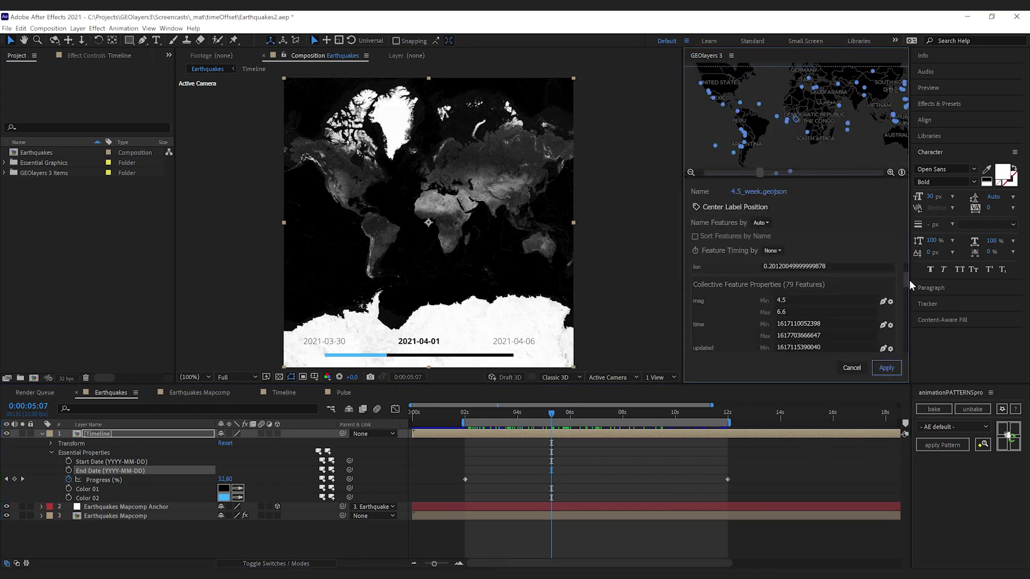
{"action": "scroll", "coordinate": [862, 290], "scroll_direction": "up", "scroll_amount": 1}
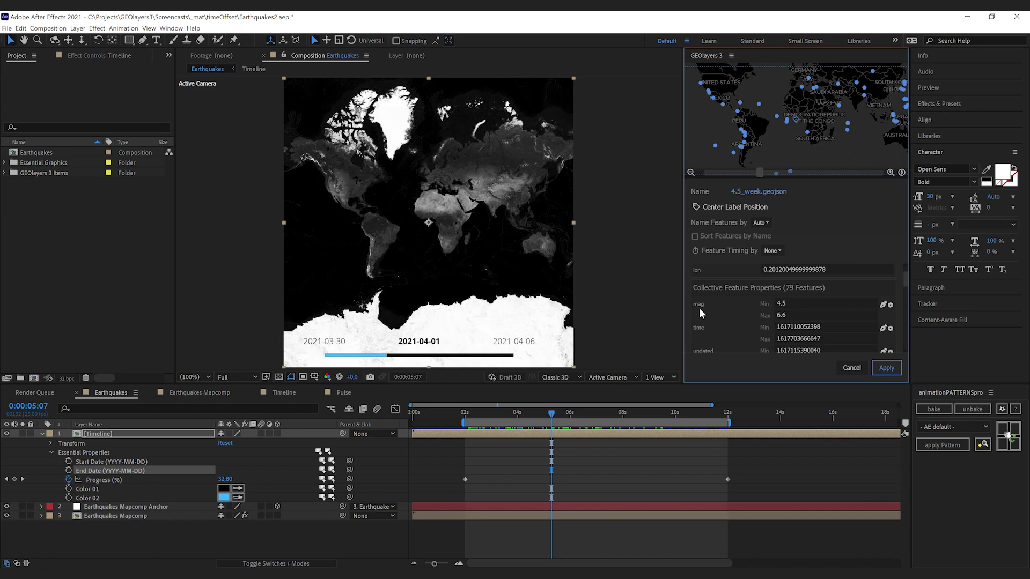
{"action": "left_click", "coordinate": [884, 305]}
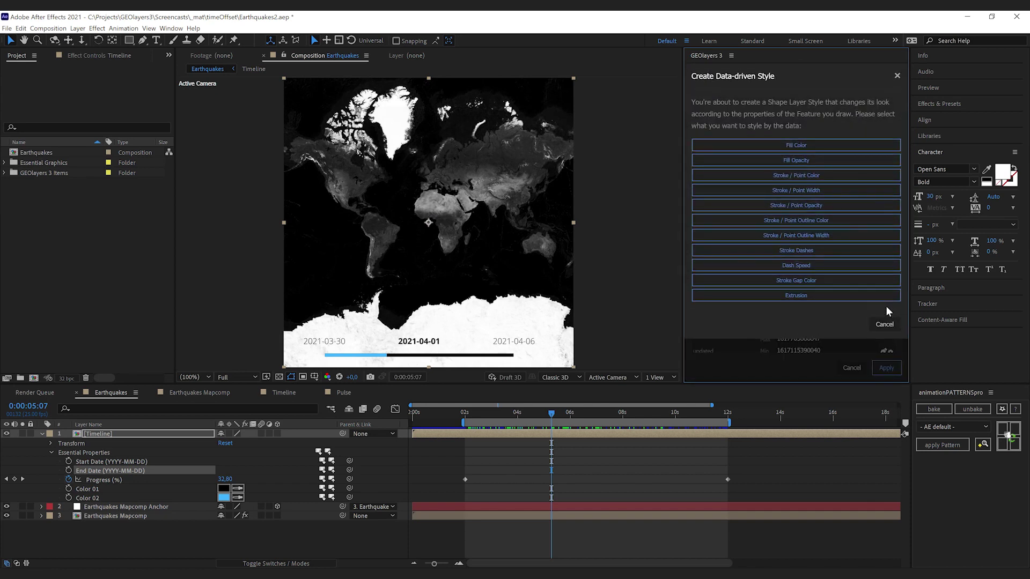
{"action": "left_click", "coordinate": [833, 190]}
{"action": "scroll", "coordinate": [908, 231], "scroll_direction": "down", "scroll_amount": 2}
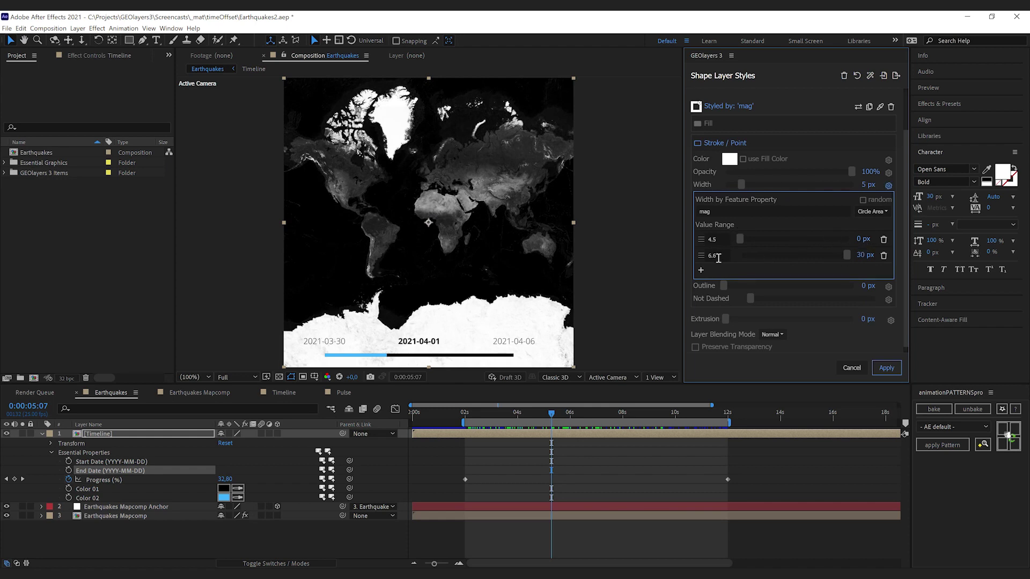
Set point width to 10 px for magnitude 4.5 and 50 px for 6.6, keeping mag
{"action": "left_click", "coordinate": [863, 239]}
{"action": "left_click", "coordinate": [866, 256]}
{"action": "type", "text": "50"}
{"action": "key", "text": "Return"}
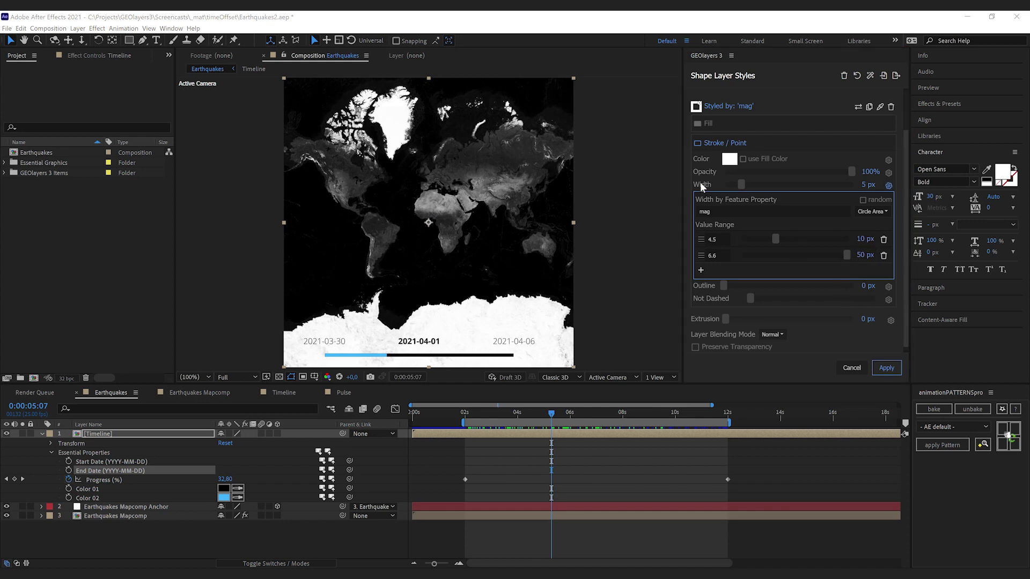
{"action": "left_click", "coordinate": [716, 212]}
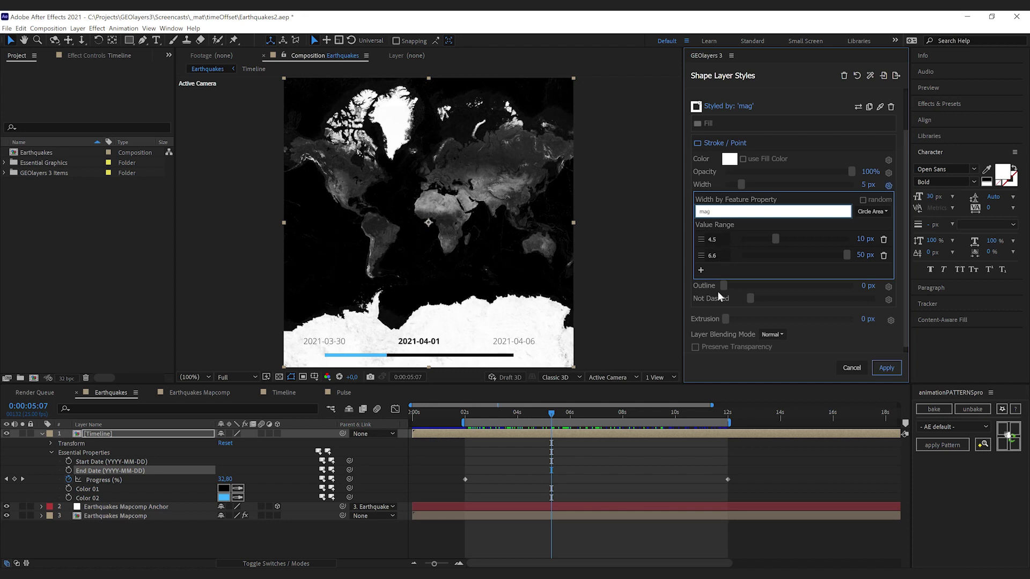
{"action": "left_click", "coordinate": [863, 241]}
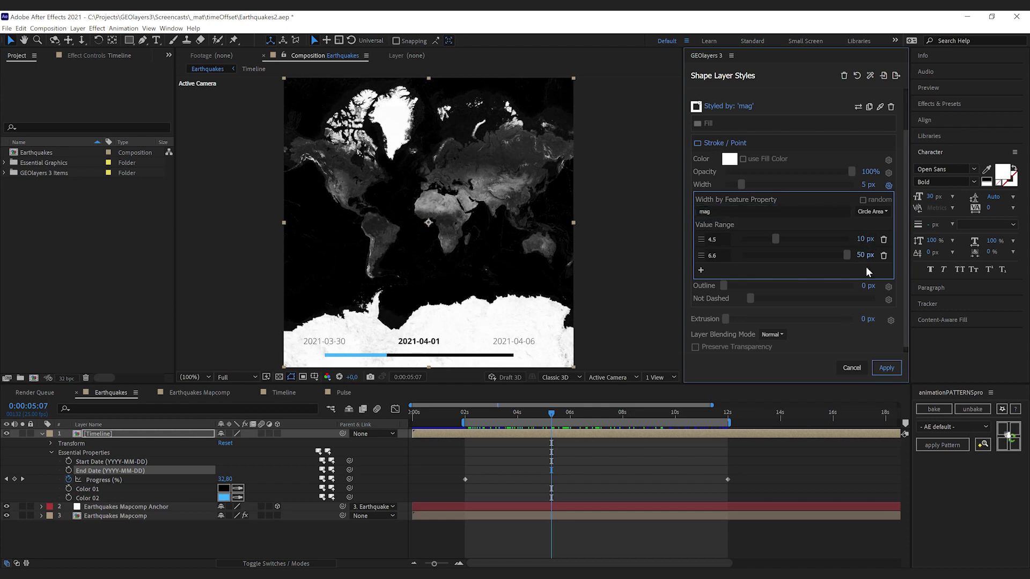
{"action": "scroll", "coordinate": [905, 283], "scroll_direction": "up", "scroll_amount": 2}
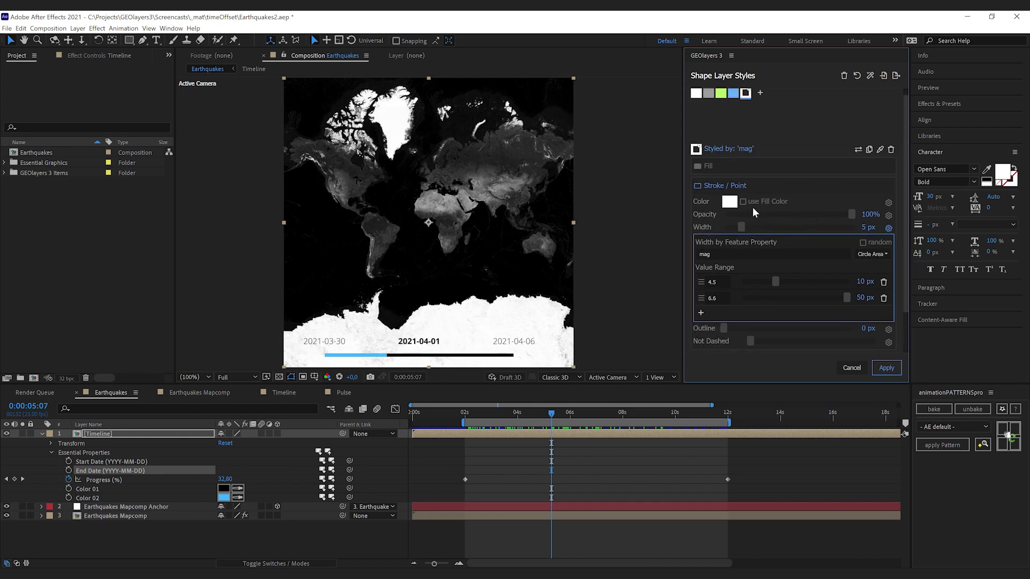
Drive the point colour by mag over a range from 4.5 to 6.6
{"action": "left_click", "coordinate": [888, 206]}
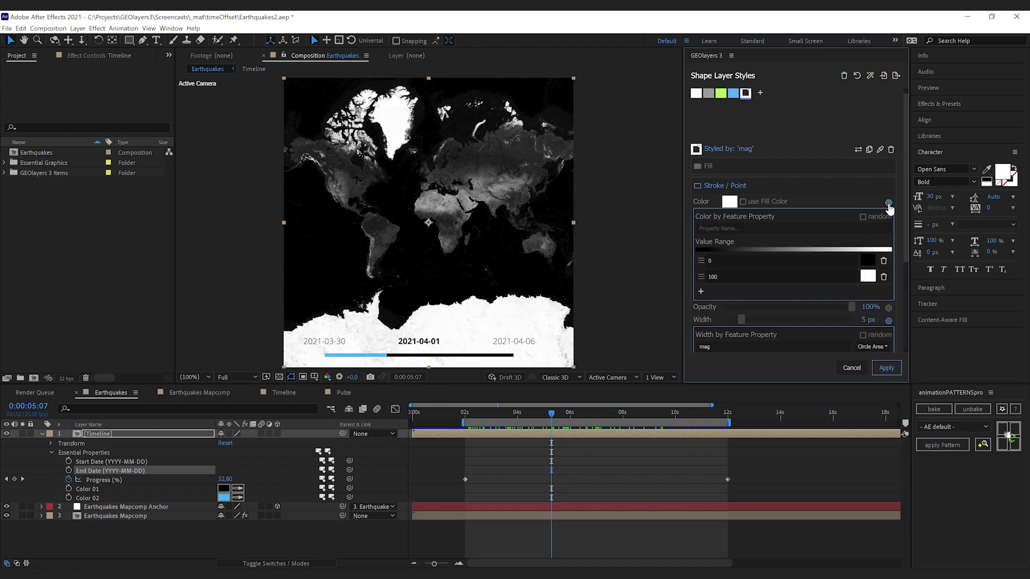
{"action": "left_click", "coordinate": [766, 229]}
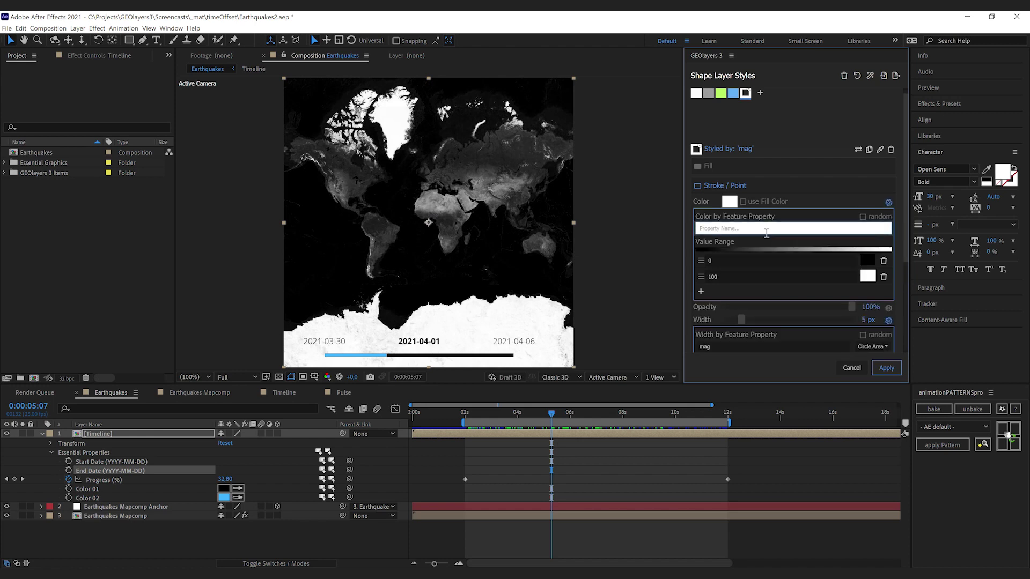
{"action": "type", "text": "mag"}
{"action": "left_click", "coordinate": [717, 347]}
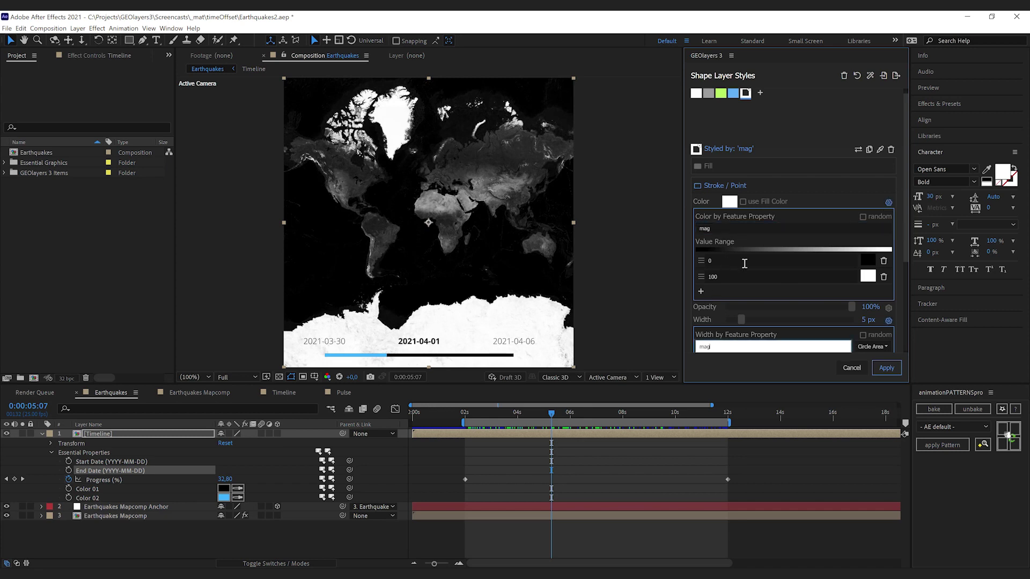
{"action": "left_click_drag", "start_coordinate": [905, 235], "coordinate": [910, 269]}
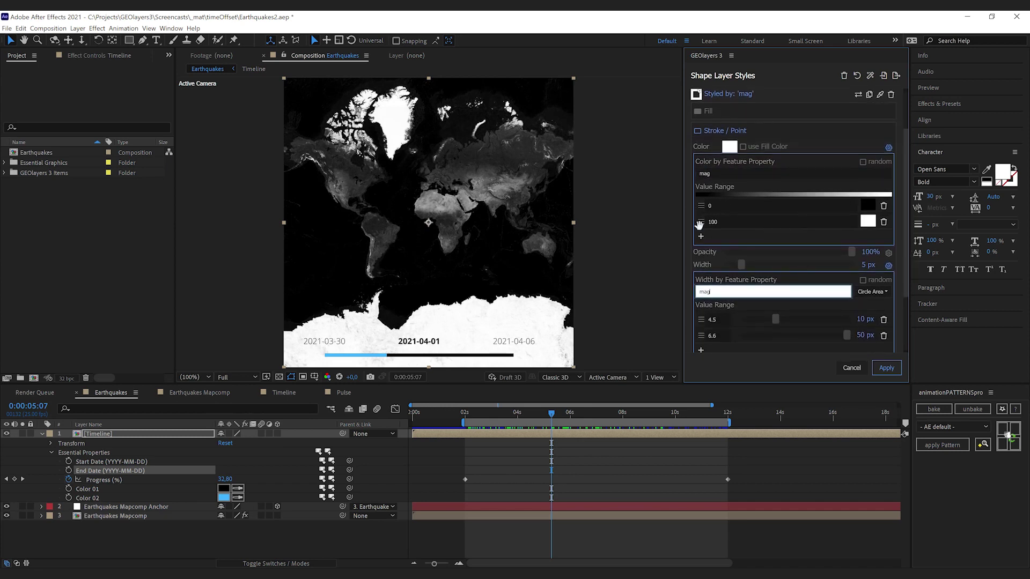
{"action": "left_click", "coordinate": [712, 207]}
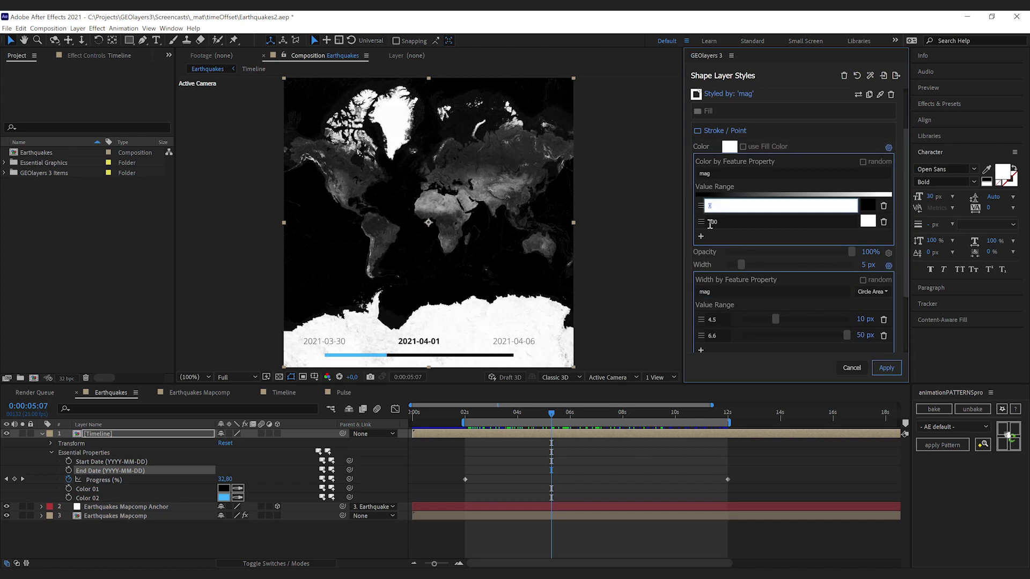
{"action": "type", "text": "4.5"}
{"action": "left_click", "coordinate": [710, 222]}
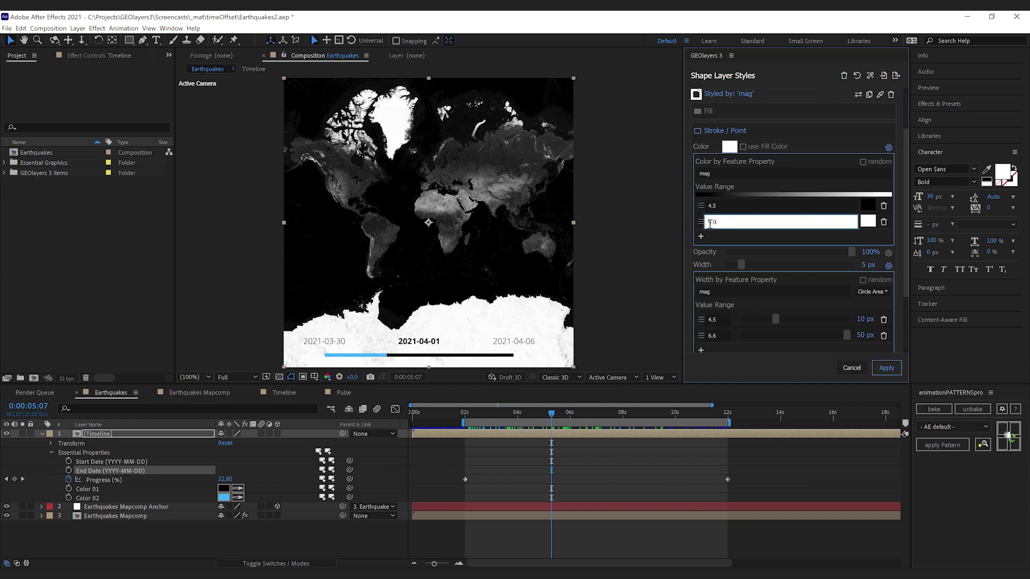
{"action": "left_click", "coordinate": [841, 243]}
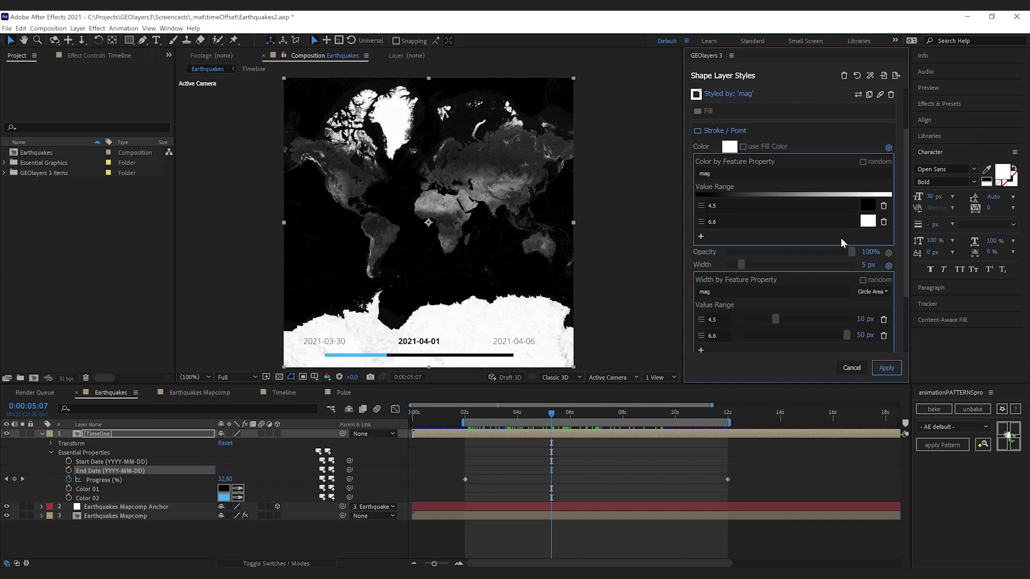
Colour magnitude 4.5 quakes green and magnitude 6.6 quakes light blue
{"action": "left_click", "coordinate": [868, 206]}
{"action": "left_click", "coordinate": [796, 113]}
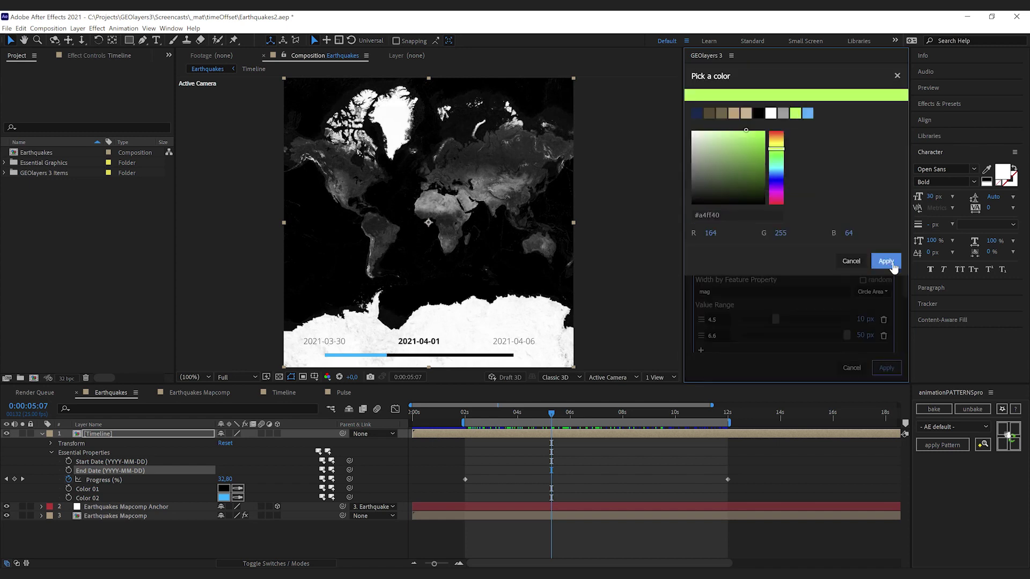
{"action": "left_click", "coordinate": [885, 261]}
{"action": "left_click", "coordinate": [869, 224]}
{"action": "left_click", "coordinate": [807, 114]}
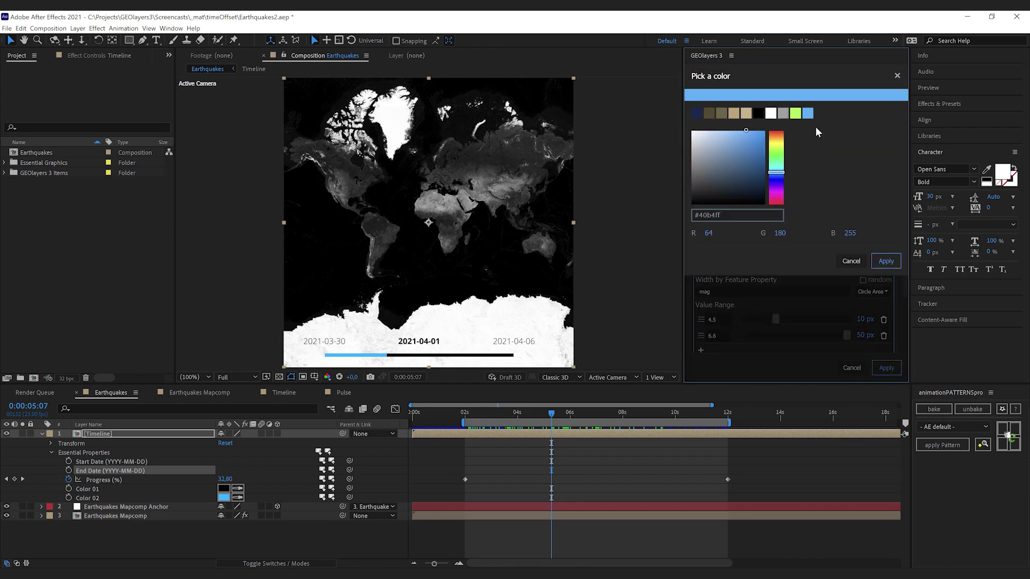
{"action": "left_click", "coordinate": [890, 262]}
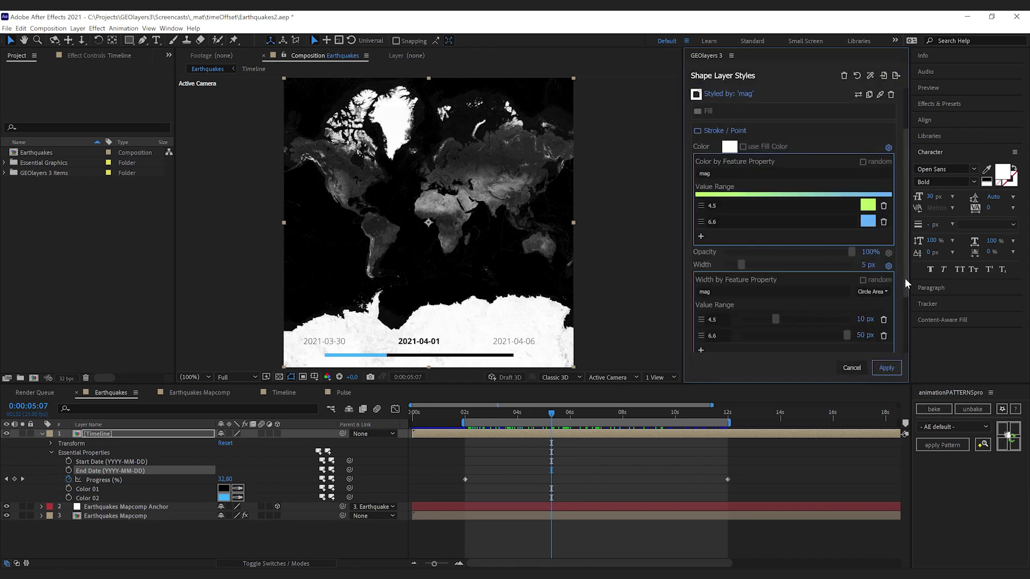
Set dot opacity to 75%, rename the style to Magnitude, and apply it
{"action": "left_click_drag", "start_coordinate": [906, 278], "coordinate": [906, 254]}
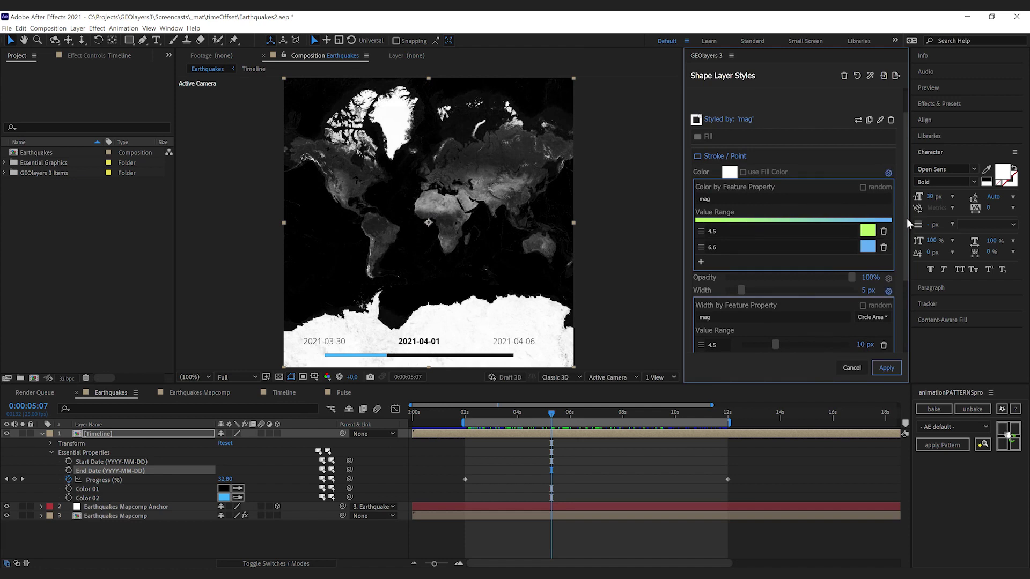
{"action": "left_click", "coordinate": [871, 277]}
{"action": "left_click", "coordinate": [748, 122]}
{"action": "type", "text": "Magnitude"}
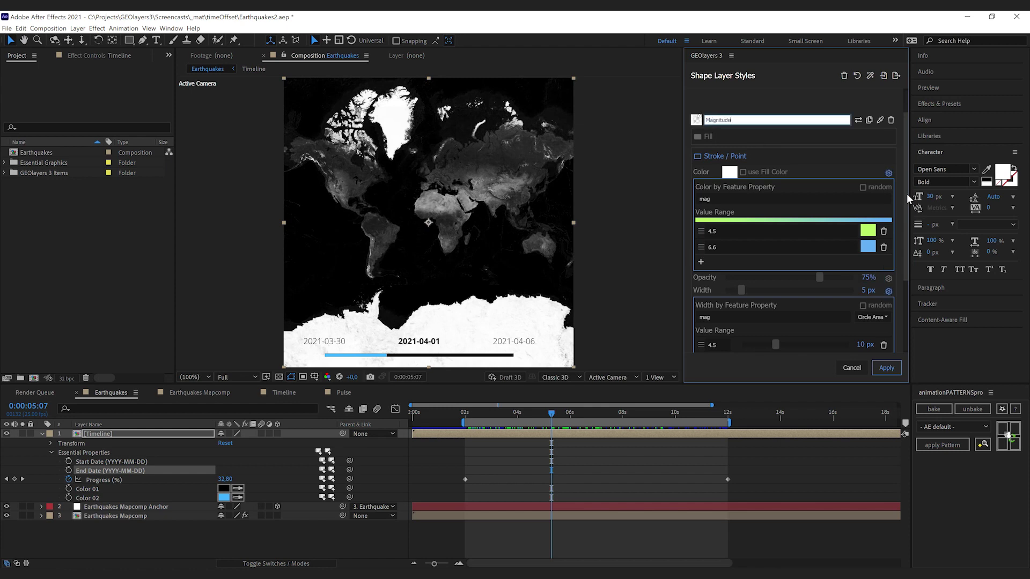
{"action": "left_click", "coordinate": [887, 368]}
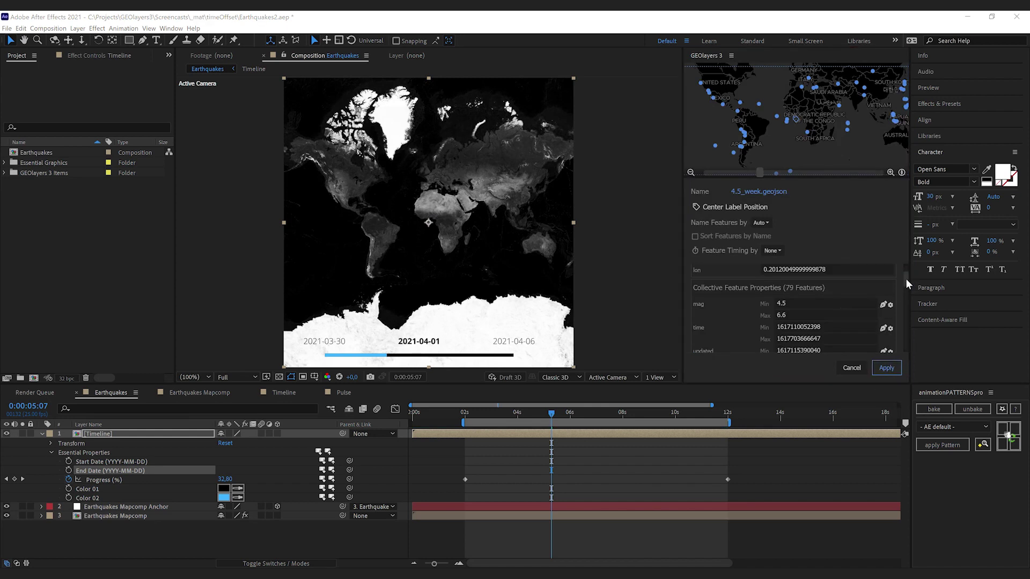
Set Feature Timing by to the 'time' property and apply it
{"action": "left_click_drag", "start_coordinate": [906, 278], "coordinate": [908, 282]}
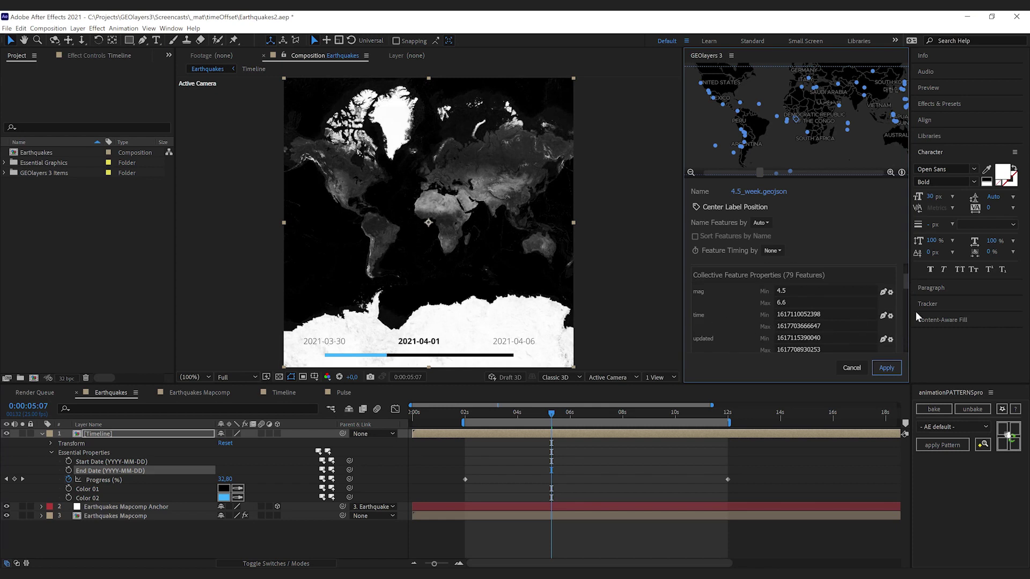
{"action": "left_click_drag", "start_coordinate": [907, 281], "coordinate": [907, 269]}
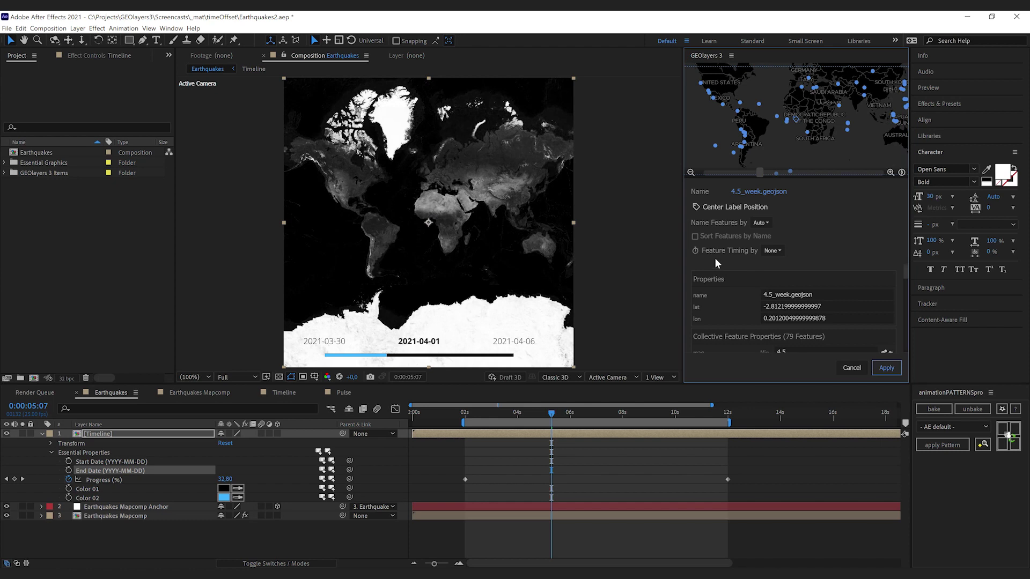
{"action": "left_click", "coordinate": [772, 251]}
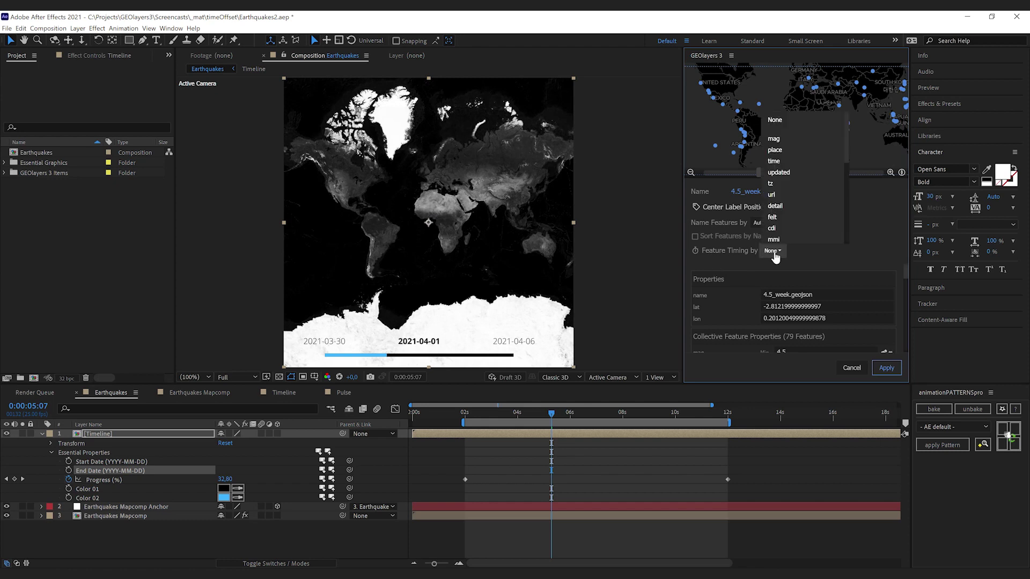
{"action": "left_click", "coordinate": [800, 162]}
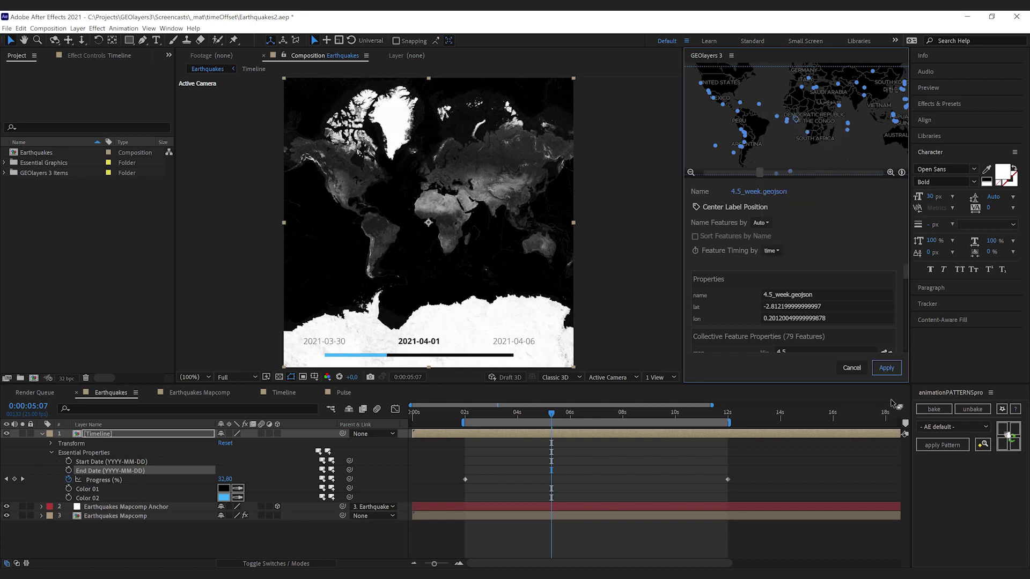
{"action": "left_click", "coordinate": [887, 368]}
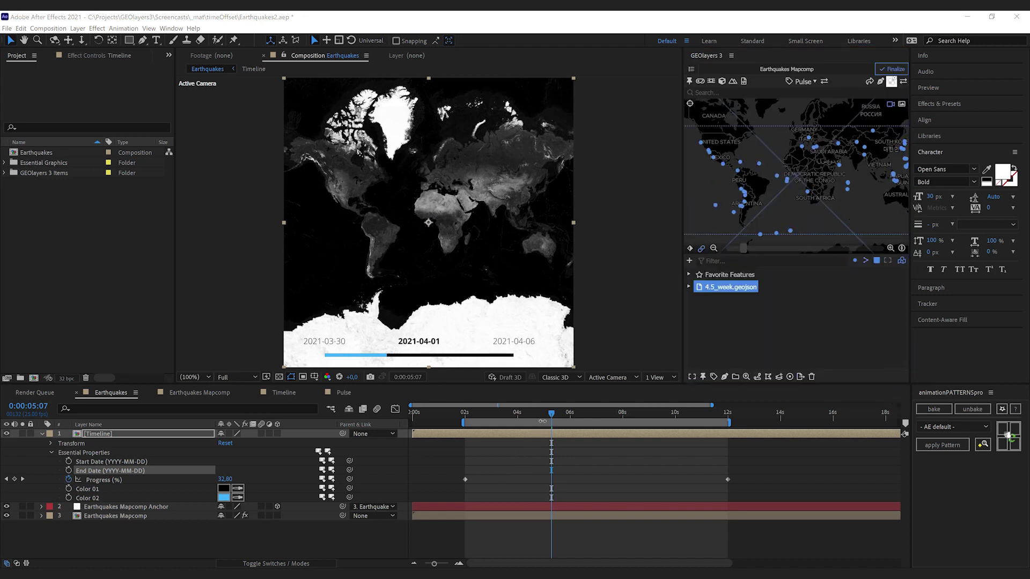
At 0:00:02:00, draw all 4.5_week.geojson earthquakes using Draw with Time Offset
{"action": "left_click_drag", "start_coordinate": [551, 414], "coordinate": [465, 414]}
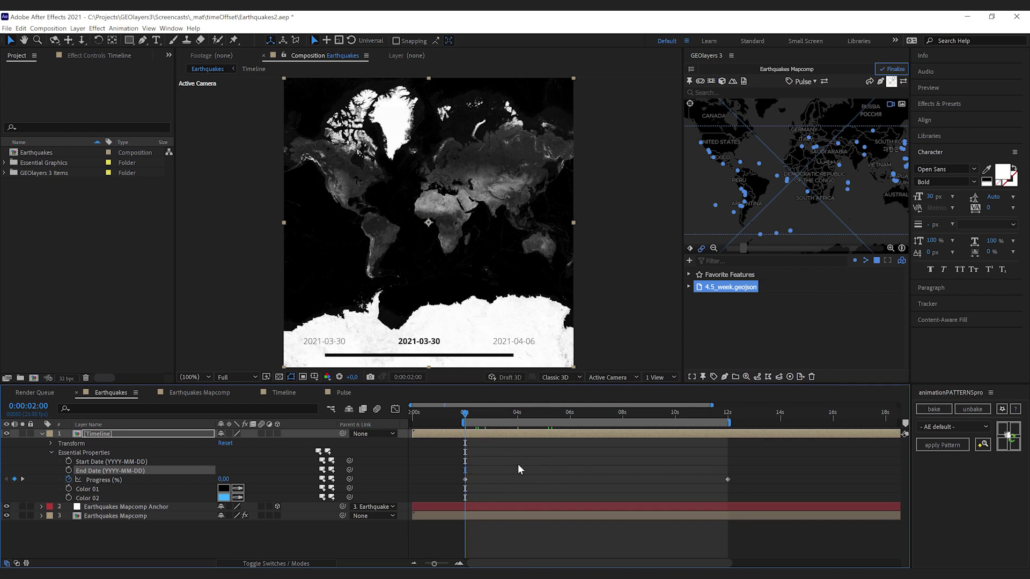
{"action": "left_click", "coordinate": [729, 289]}
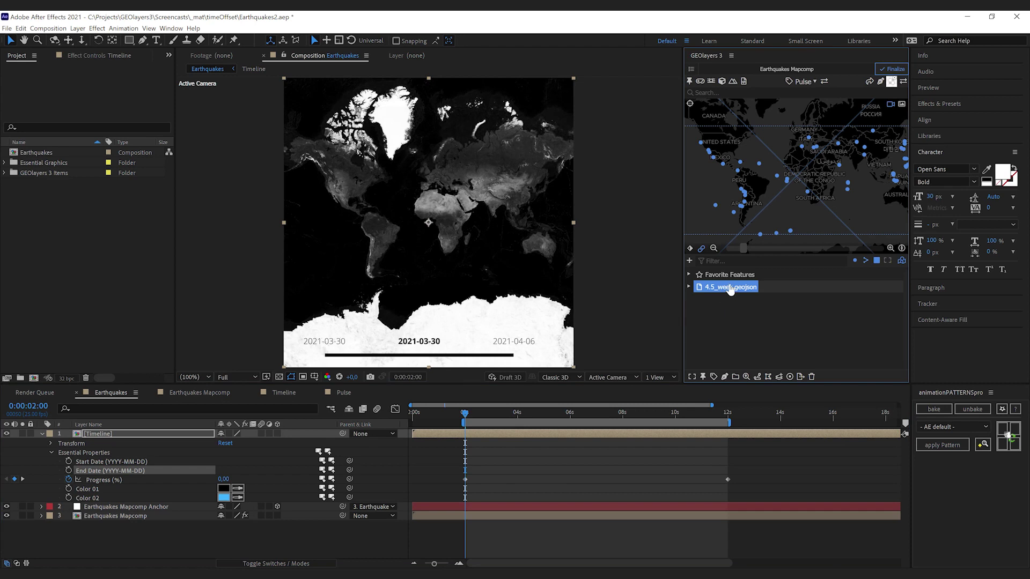
{"action": "left_click", "coordinate": [689, 287]}
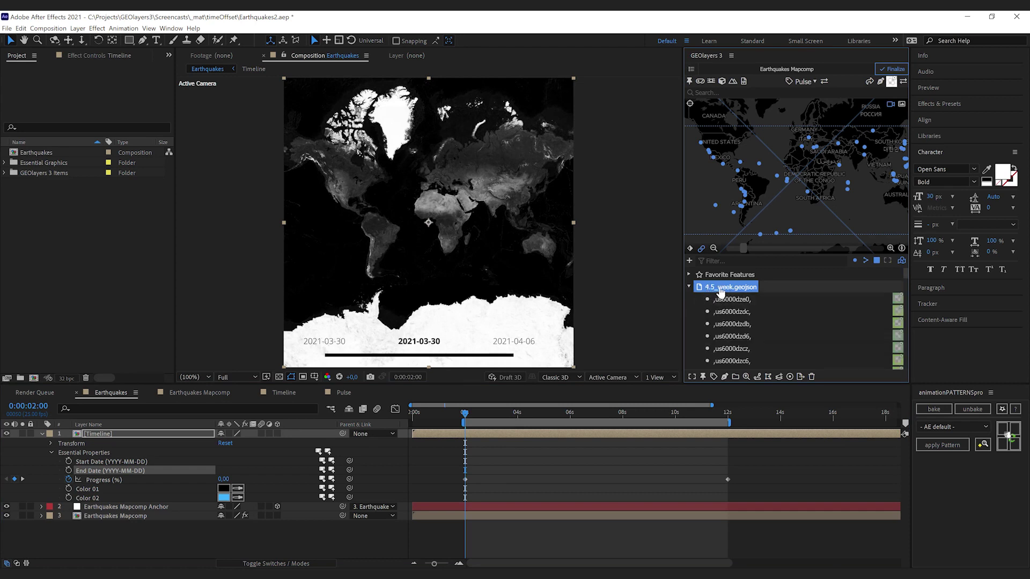
{"action": "left_click", "coordinate": [725, 377]}
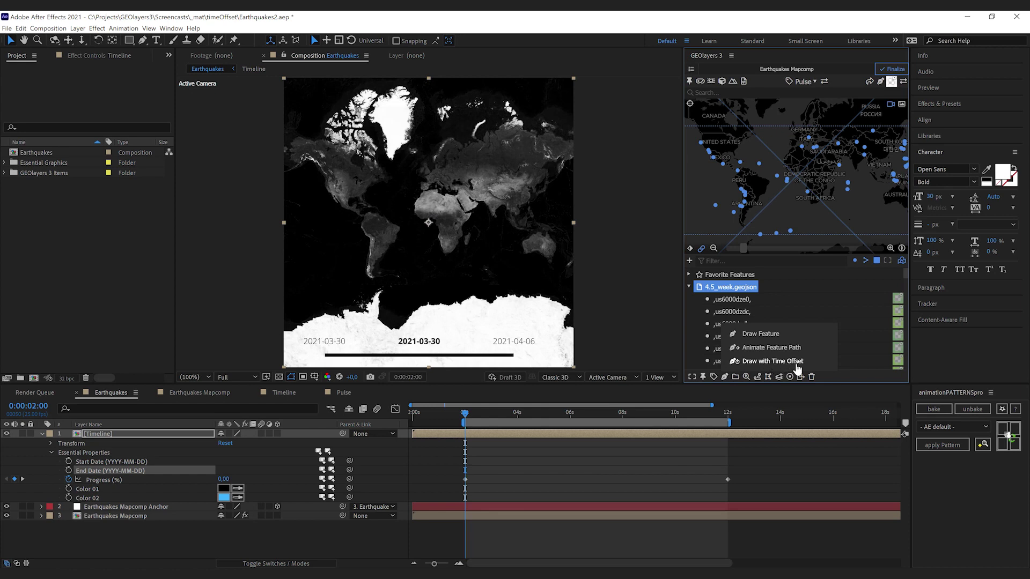
{"action": "left_click", "coordinate": [750, 362]}
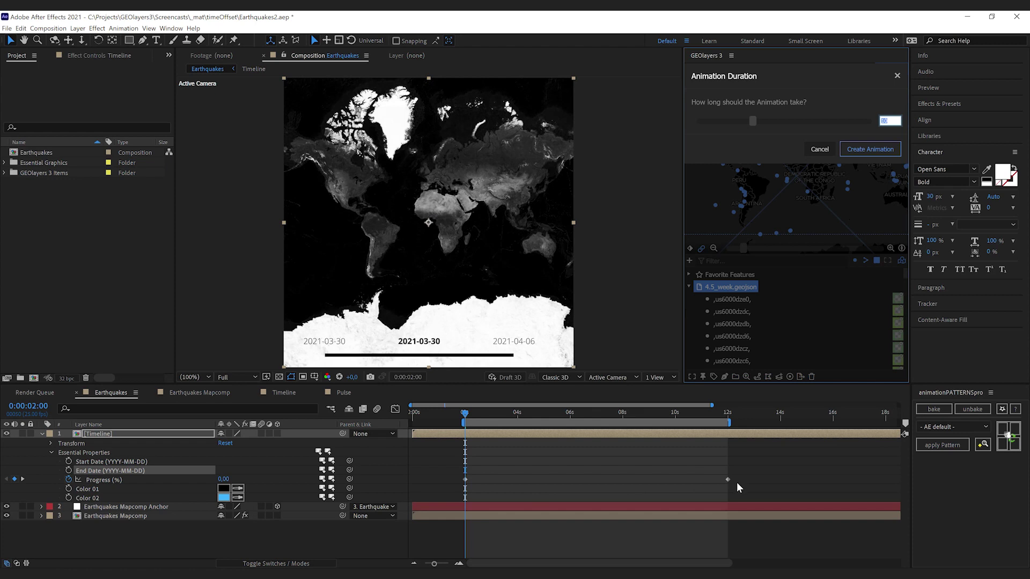
{"action": "left_click", "coordinate": [871, 154]}
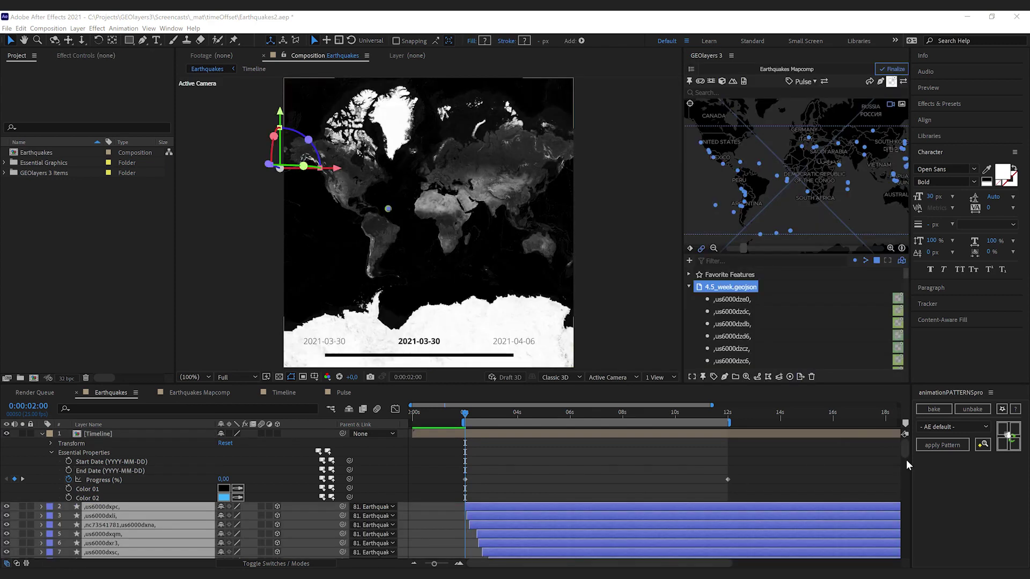
Preview the Earthquakes comp twice to watch quakes appear from 2021-03-30 onward
{"action": "left_click_drag", "start_coordinate": [908, 458], "coordinate": [909, 427]}
{"action": "key", "text": "space"}
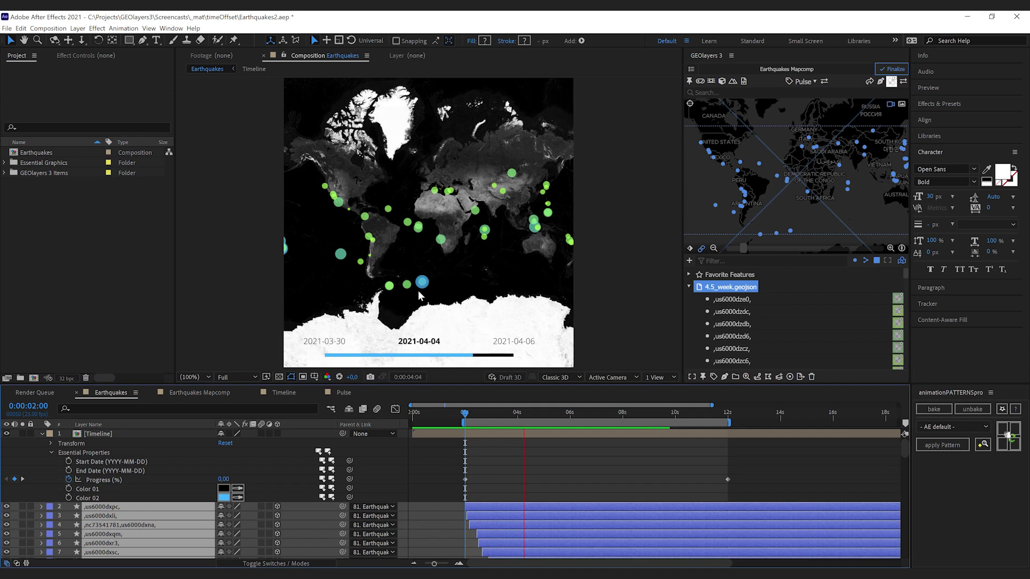
{"action": "key", "text": "space"}
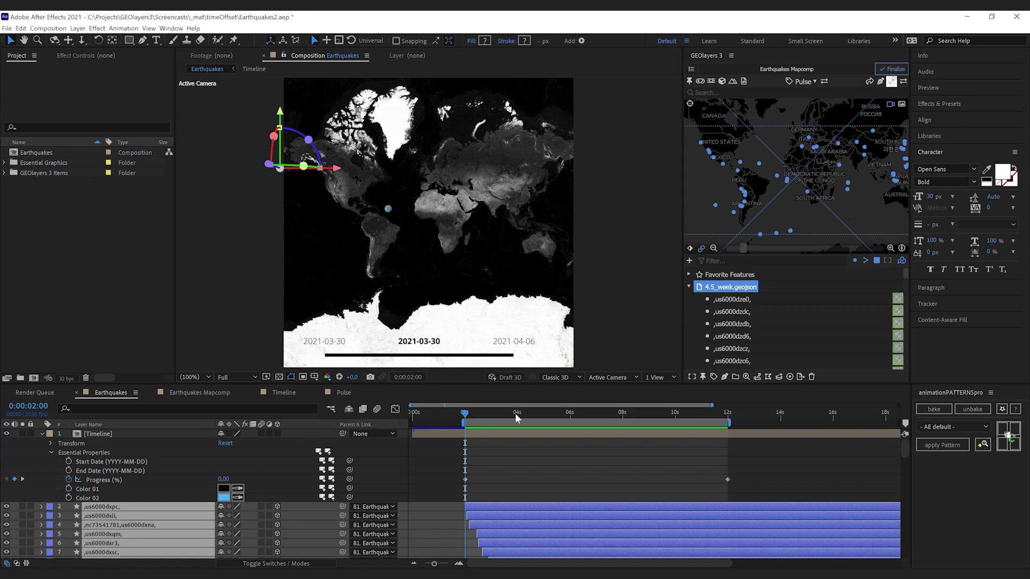
{"action": "key", "text": "space"}
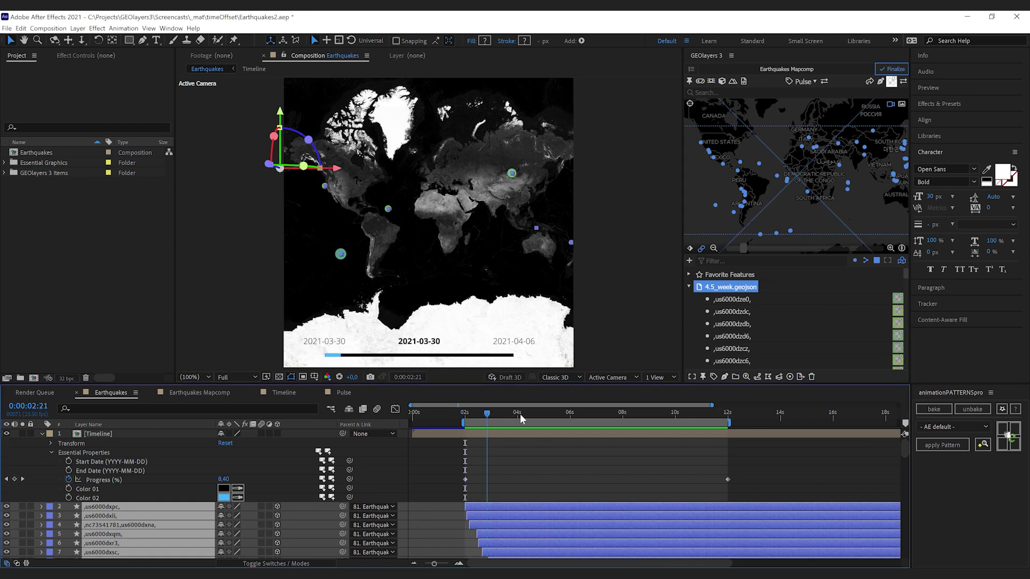
Preview the Pulse label composition
{"action": "left_click", "coordinate": [343, 393]}
{"action": "key", "text": "space"}
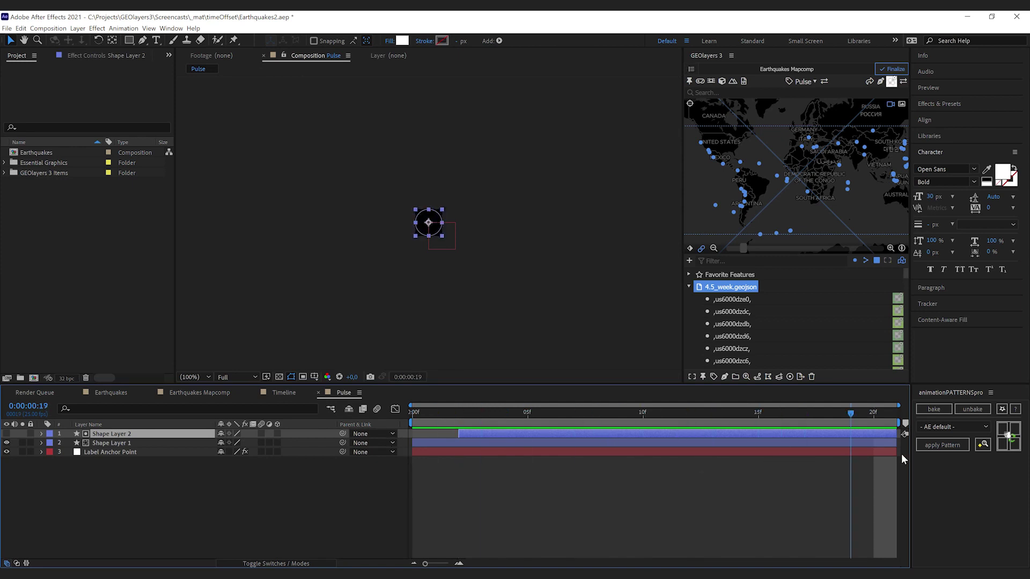
{"action": "key", "text": "space"}
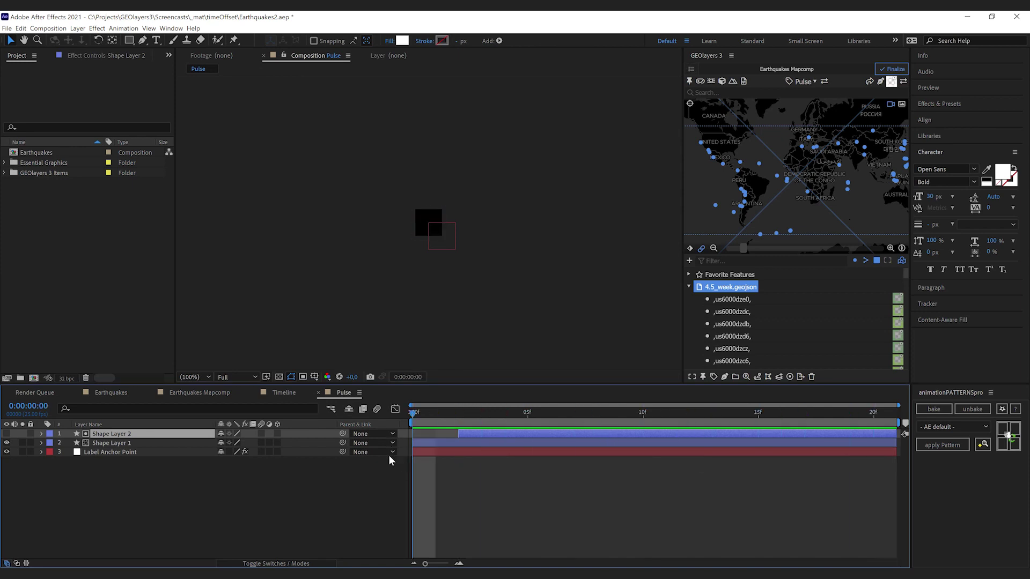
Return to the Earthquakes composition with the time at 0:00:01:22
{"action": "left_click", "coordinate": [119, 393]}
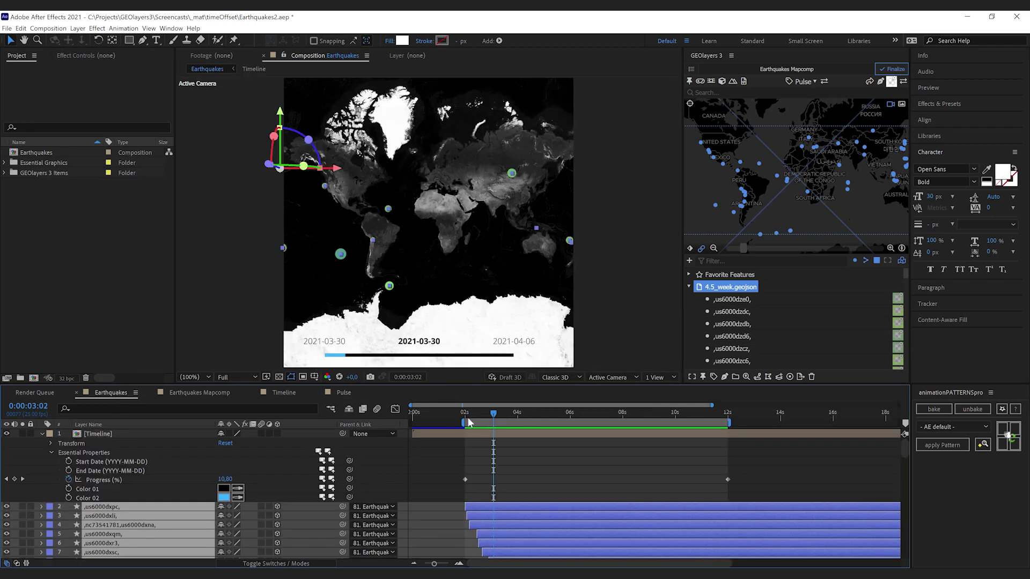
{"action": "left_click", "coordinate": [466, 414]}
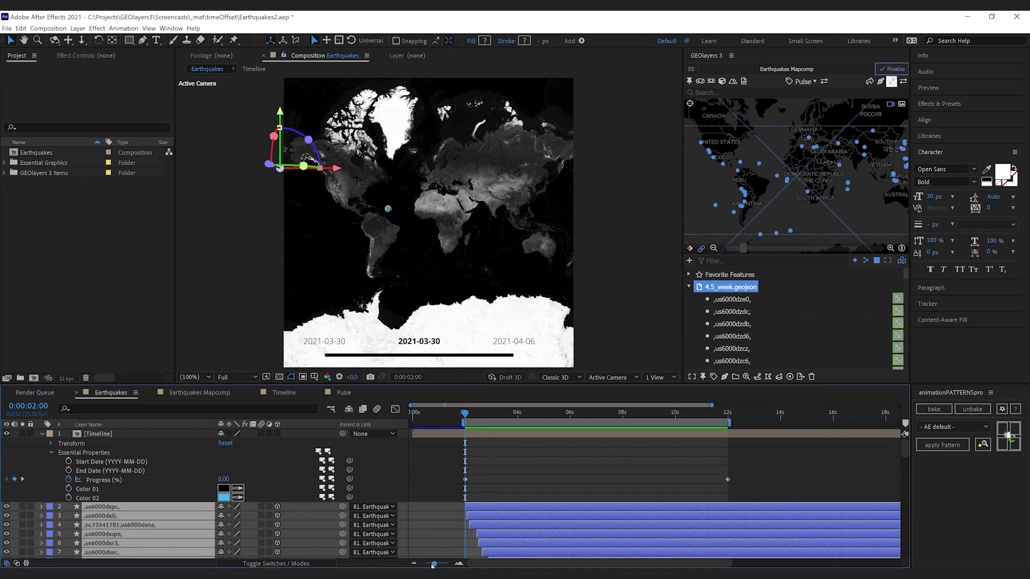
{"action": "scroll", "coordinate": [653, 425], "scroll_direction": "up", "scroll_amount": 6}
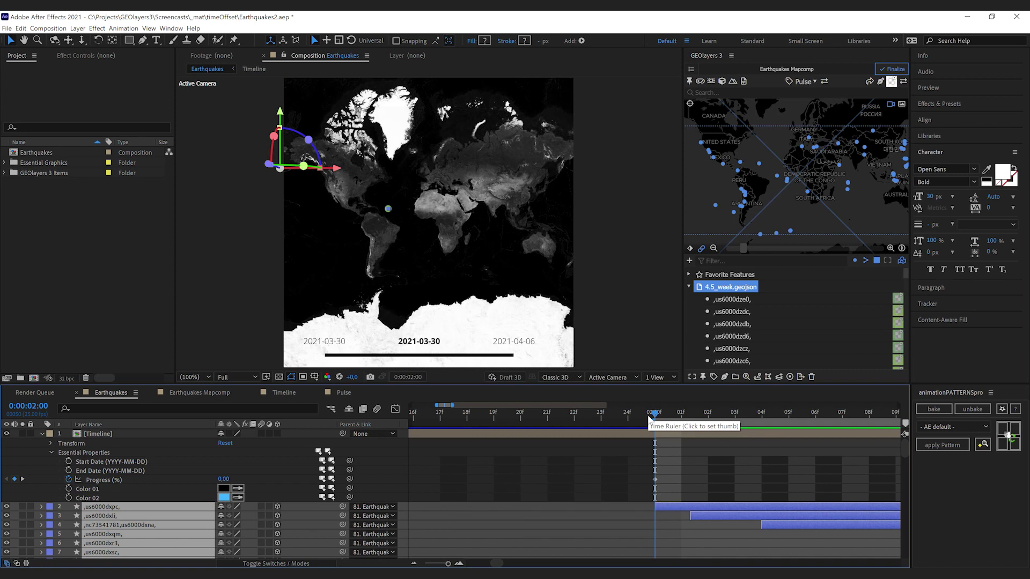
{"action": "key", "text": "Page_Up"}
{"action": "key", "text": "Page_Up"}
{"action": "key", "text": "Page_Up"}
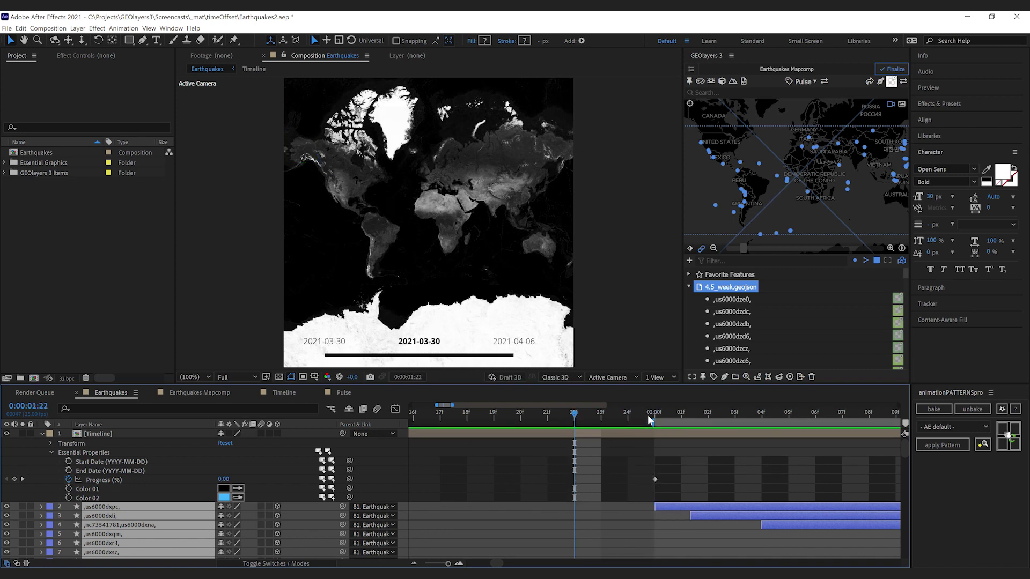
Select every earthquake feature and create Pulse labels with Add Labels with Time Offset
{"action": "left_click", "coordinate": [735, 299]}
{"action": "left_click_drag", "start_coordinate": [905, 266], "coordinate": [910, 368]}
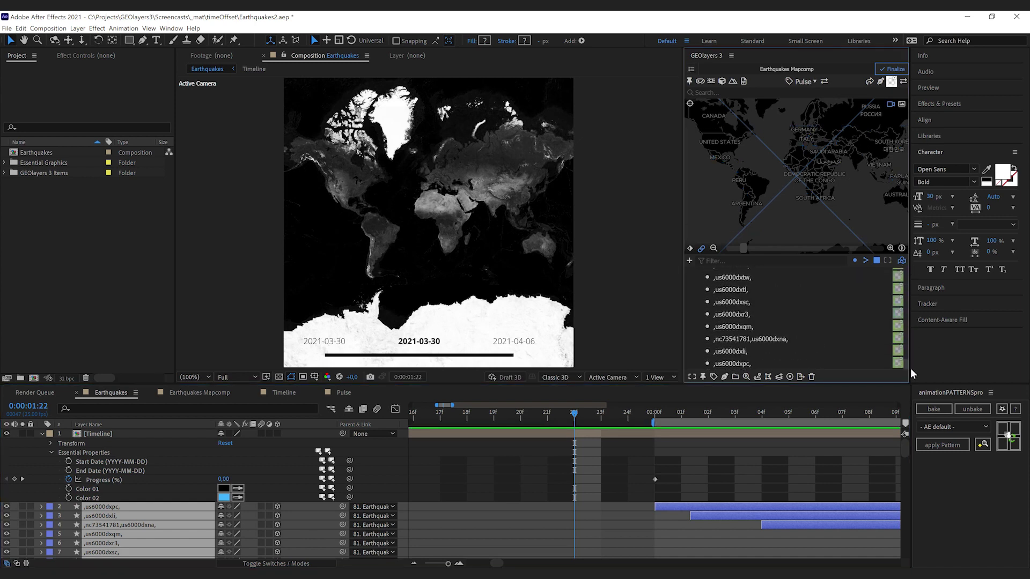
{"action": "left_click", "coordinate": [733, 363], "text": "shift"}
{"action": "left_click", "coordinate": [804, 82]}
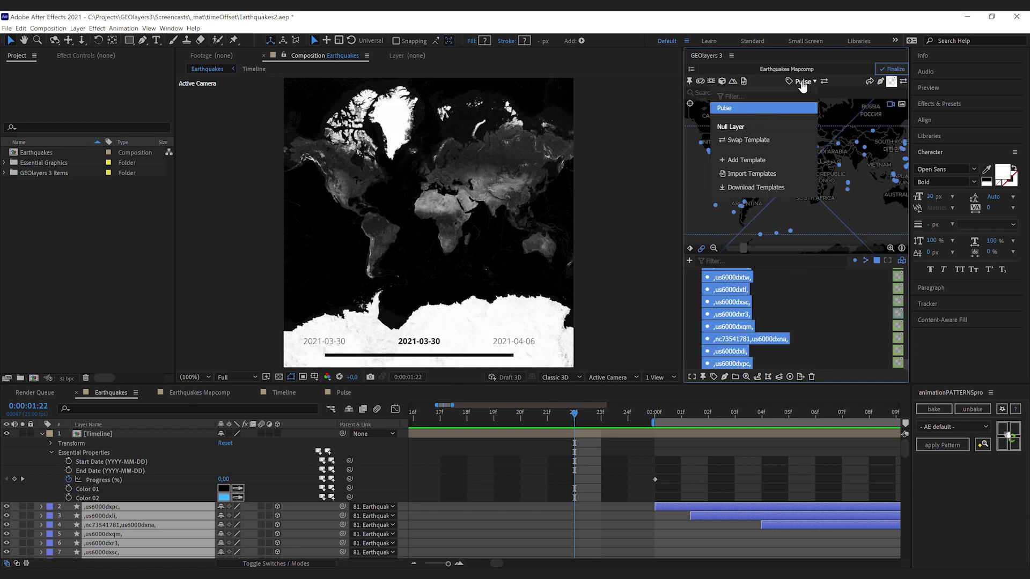
{"action": "left_click", "coordinate": [767, 110]}
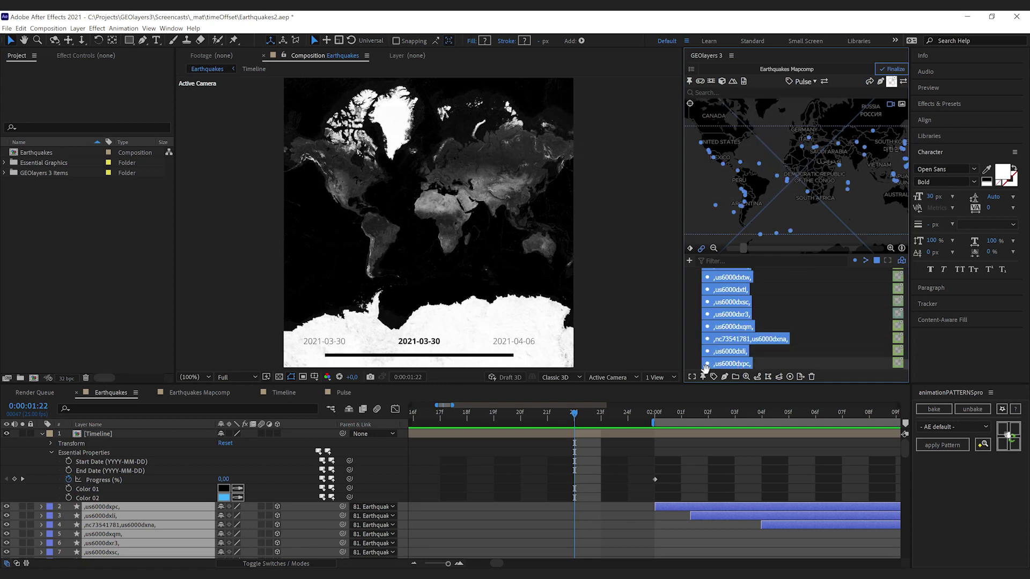
{"action": "left_click", "coordinate": [714, 377]}
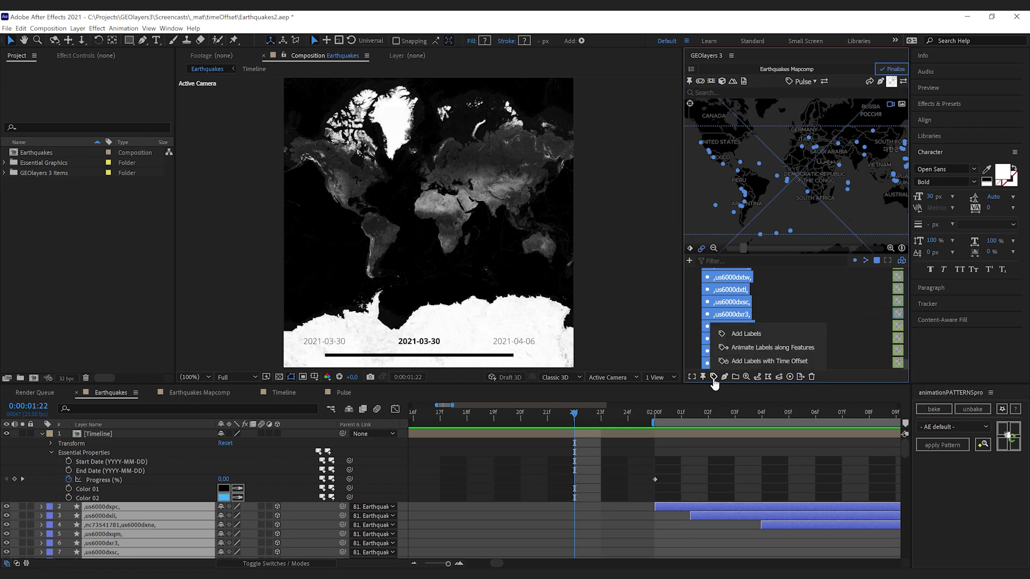
{"action": "left_click", "coordinate": [785, 362]}
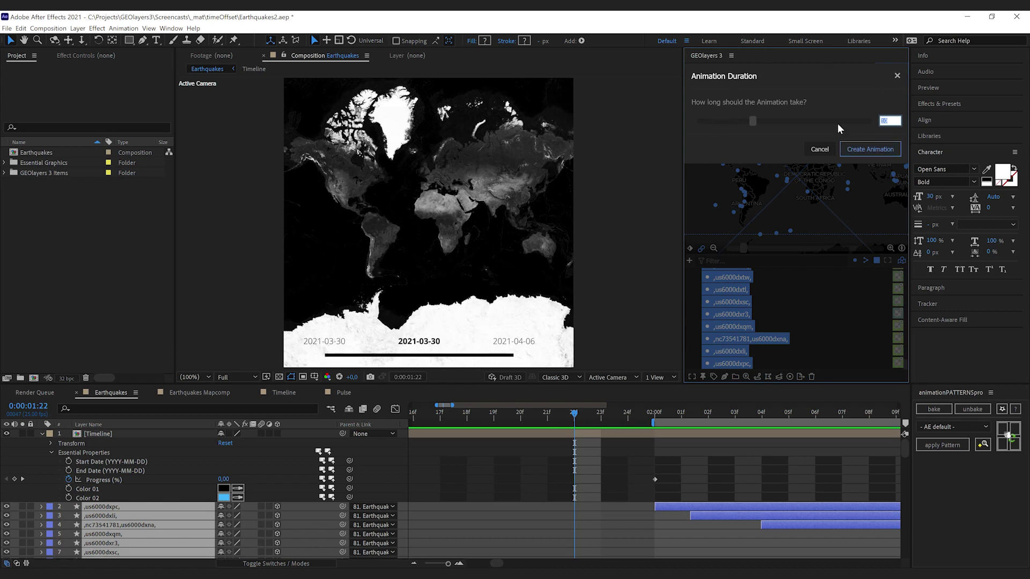
{"action": "left_click", "coordinate": [870, 149]}
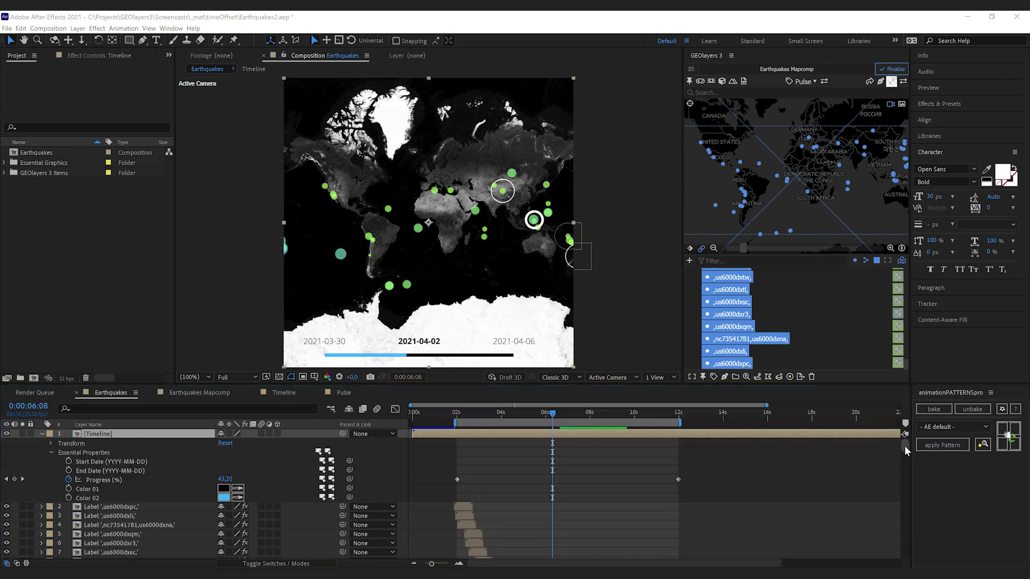
Scroll down the timeline through the staggered Pulse label layers above the earthquake point layers
{"action": "left_click_drag", "start_coordinate": [904, 445], "coordinate": [910, 535]}
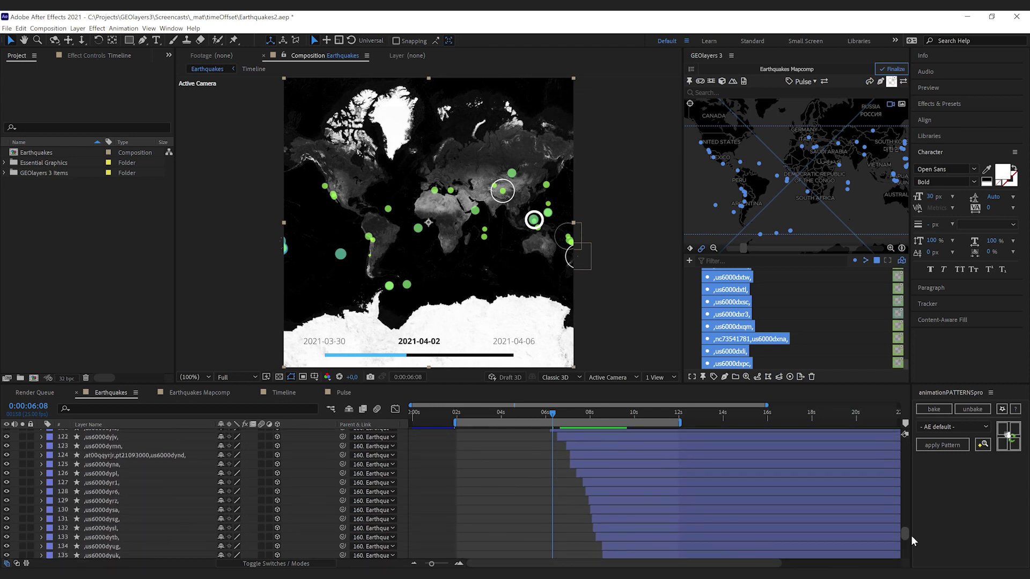